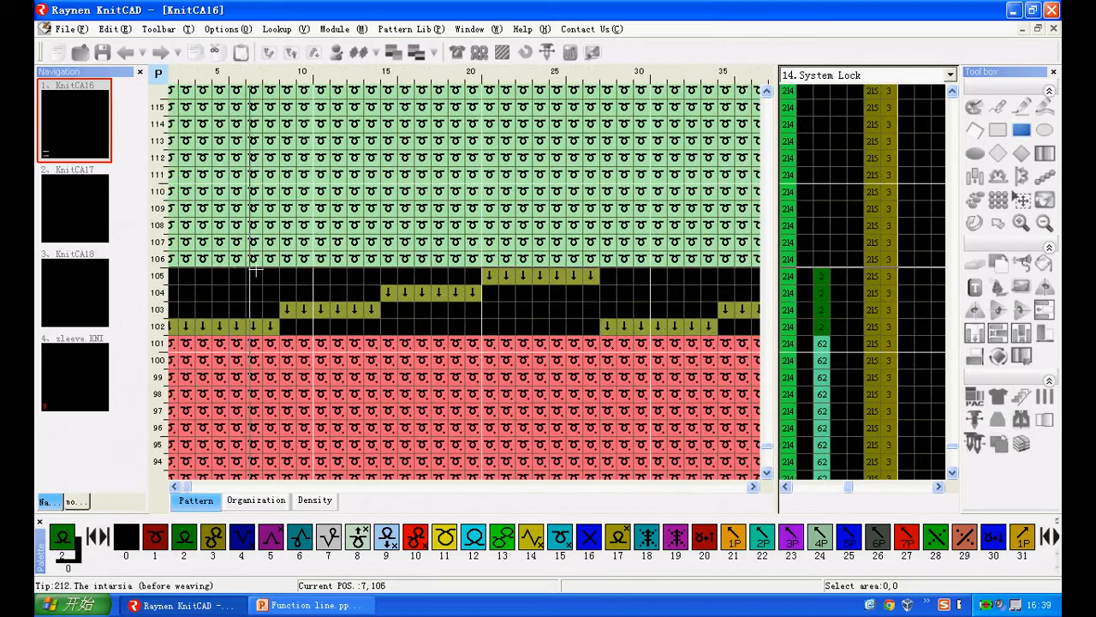
Set the forced transfer direction of row 103 in the System Lock line to 1:--> and return it to 2:<--
{"action": "scroll", "coordinate": [420, 284], "scroll_direction": "up", "scroll_amount": 1}
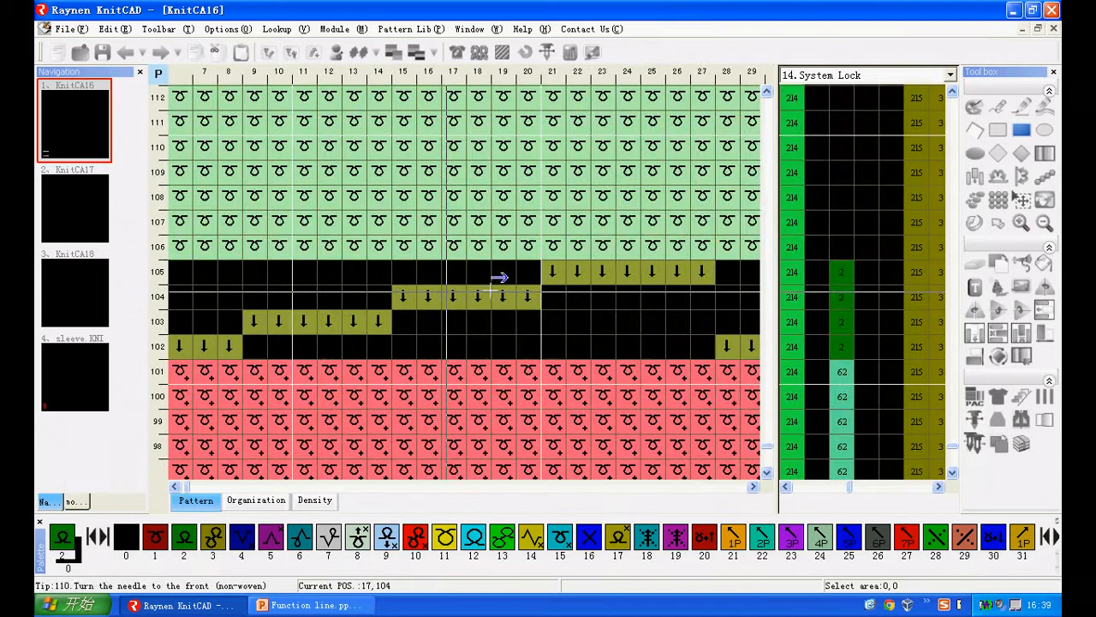
{"action": "right_click", "coordinate": [844, 323]}
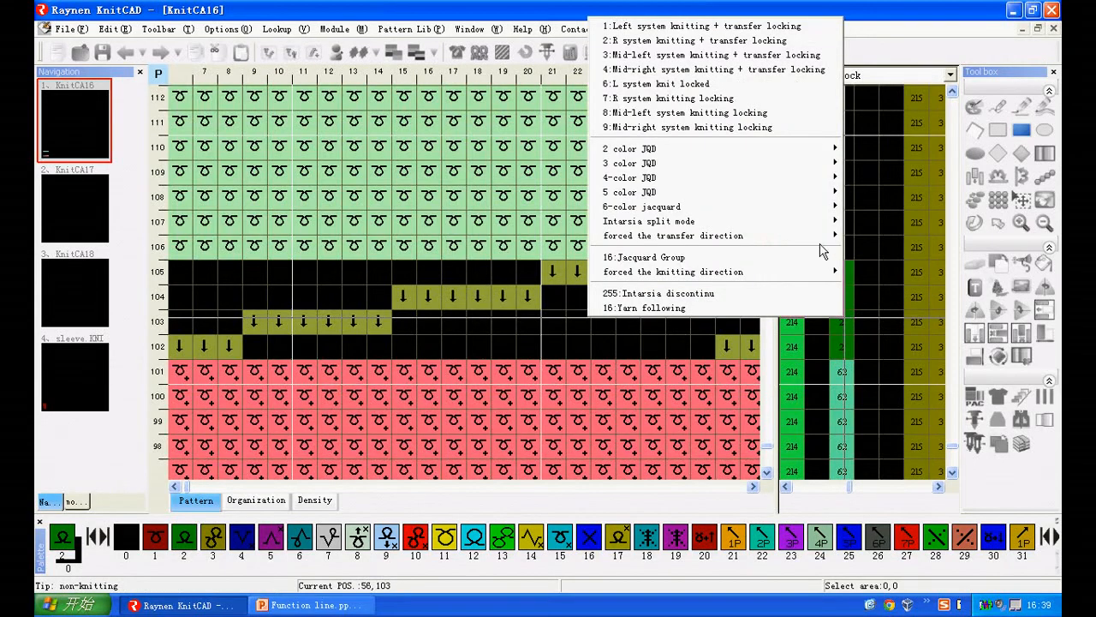
{"action": "mouse_move", "coordinate": [829, 242]}
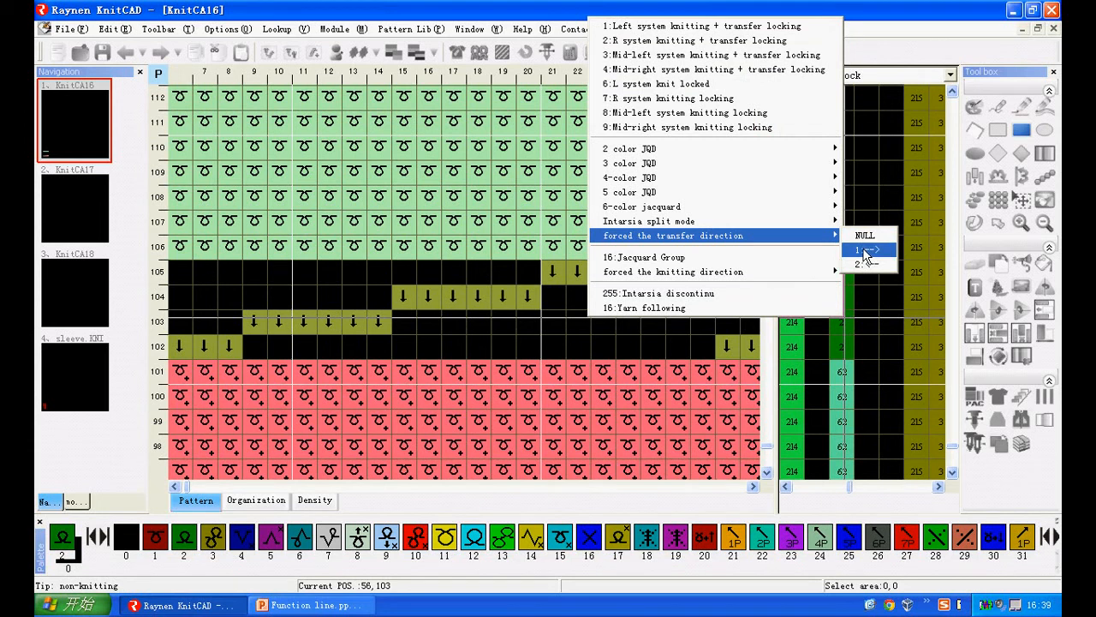
{"action": "left_click", "coordinate": [865, 250]}
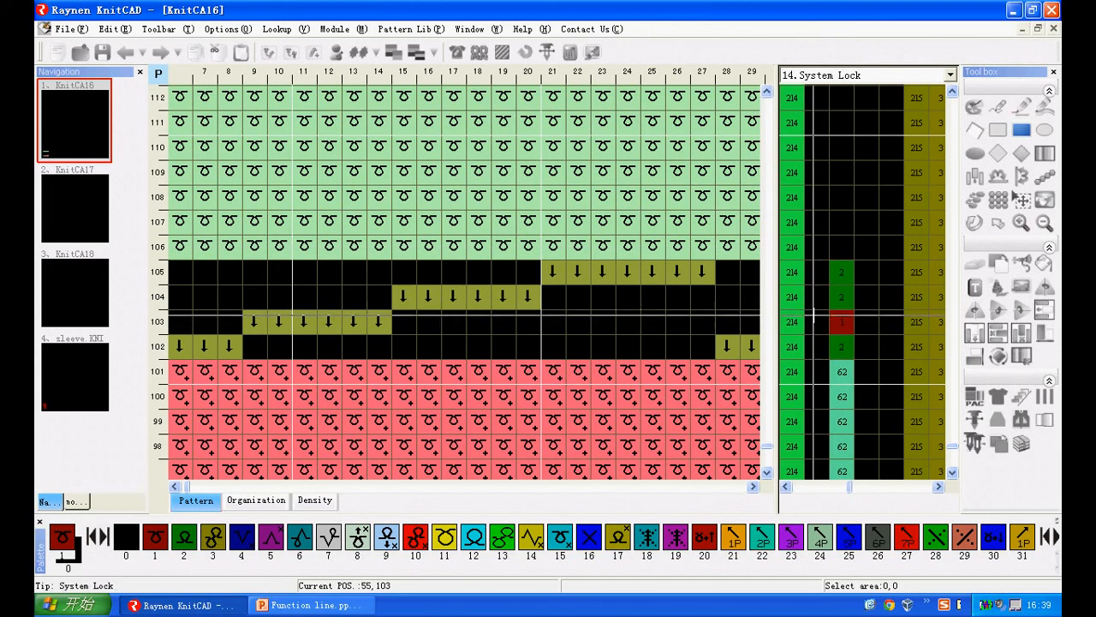
{"action": "right_click", "coordinate": [842, 324]}
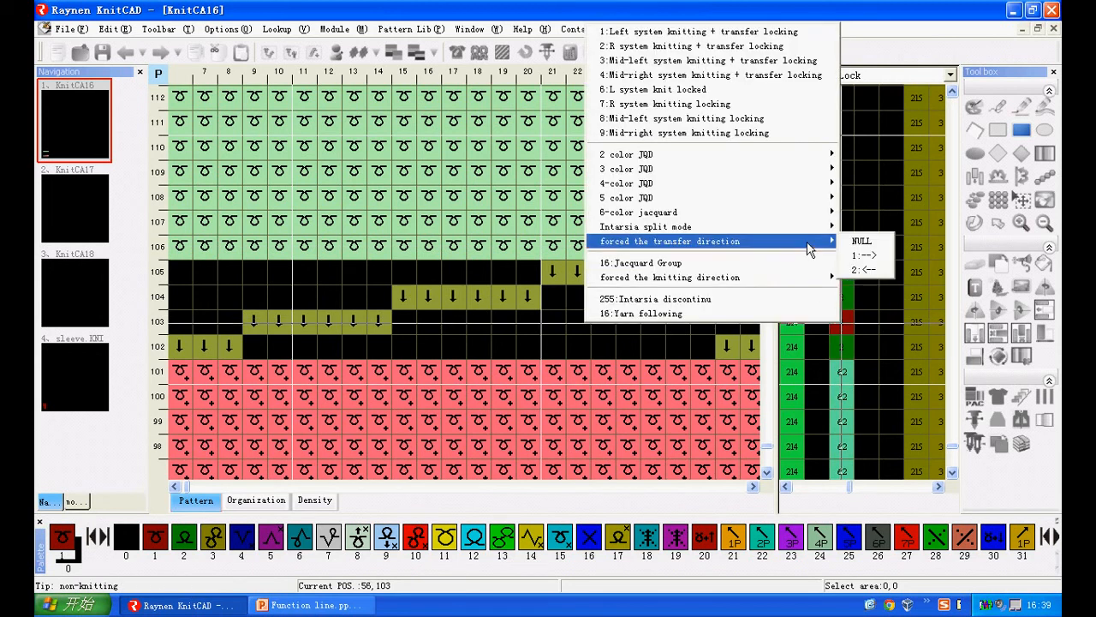
{"action": "left_click", "coordinate": [852, 268]}
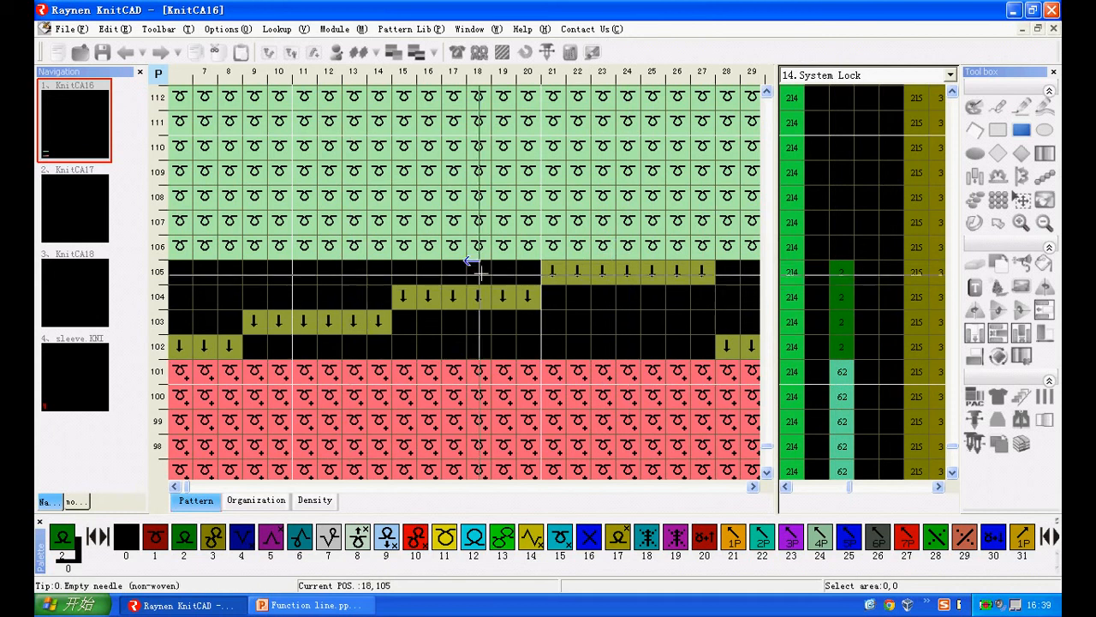
Set the Intarsia split mode for row 139 in the System Lock line to Part JQD after + Intarsia left-side first
{"action": "scroll", "coordinate": [494, 257], "scroll_direction": "down", "scroll_amount": 4}
{"action": "scroll", "coordinate": [454, 381], "scroll_direction": "down", "scroll_amount": 4}
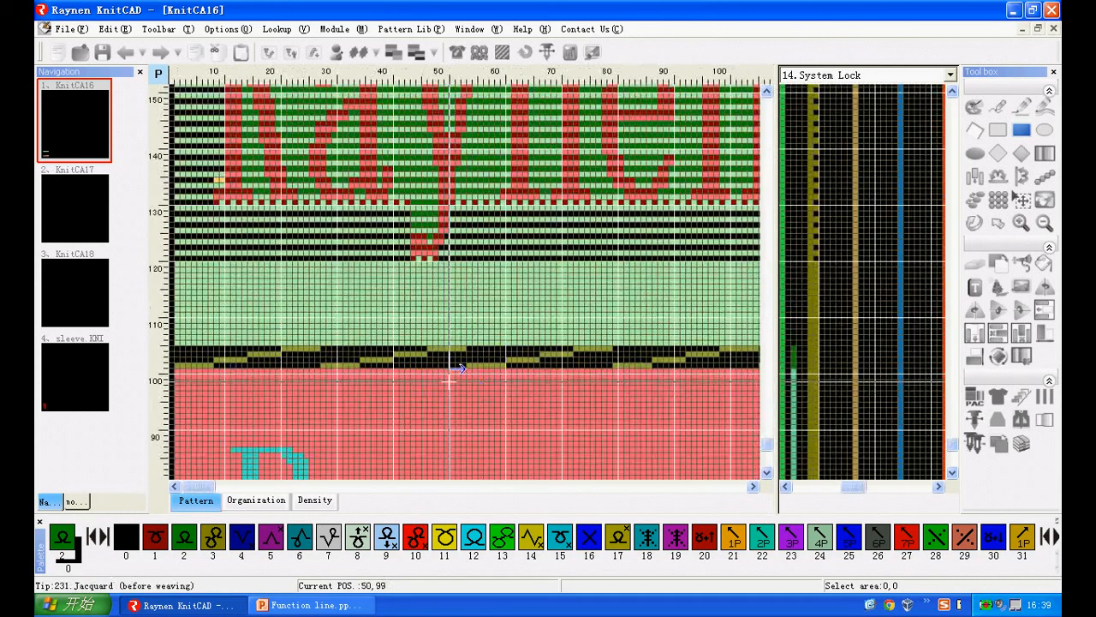
{"action": "scroll", "coordinate": [617, 228], "scroll_direction": "up", "scroll_amount": 5}
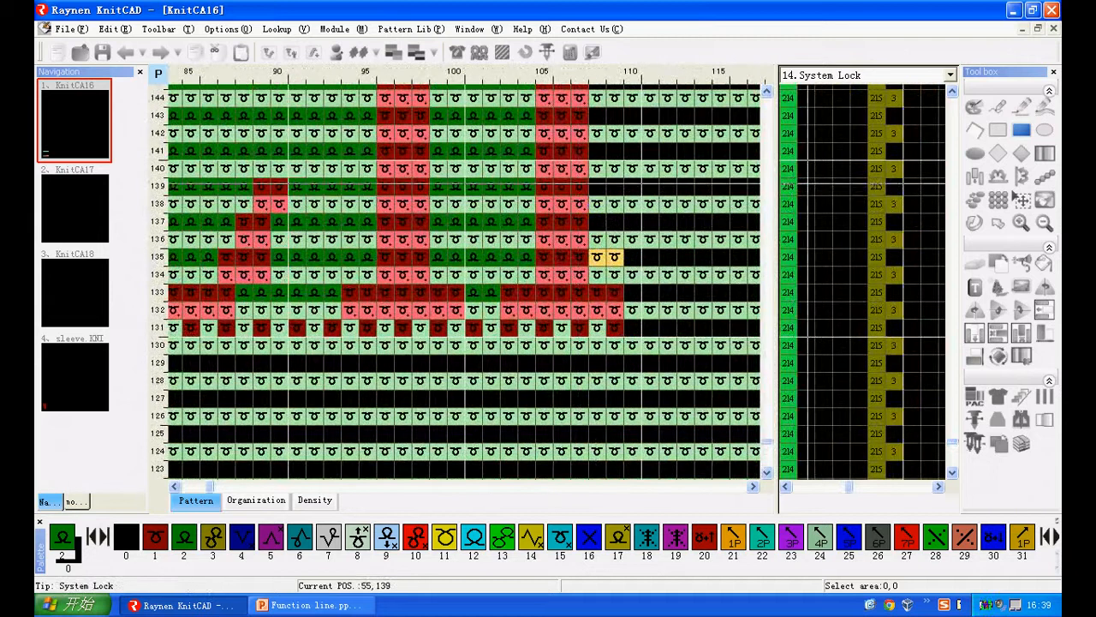
{"action": "right_click", "coordinate": [805, 182]}
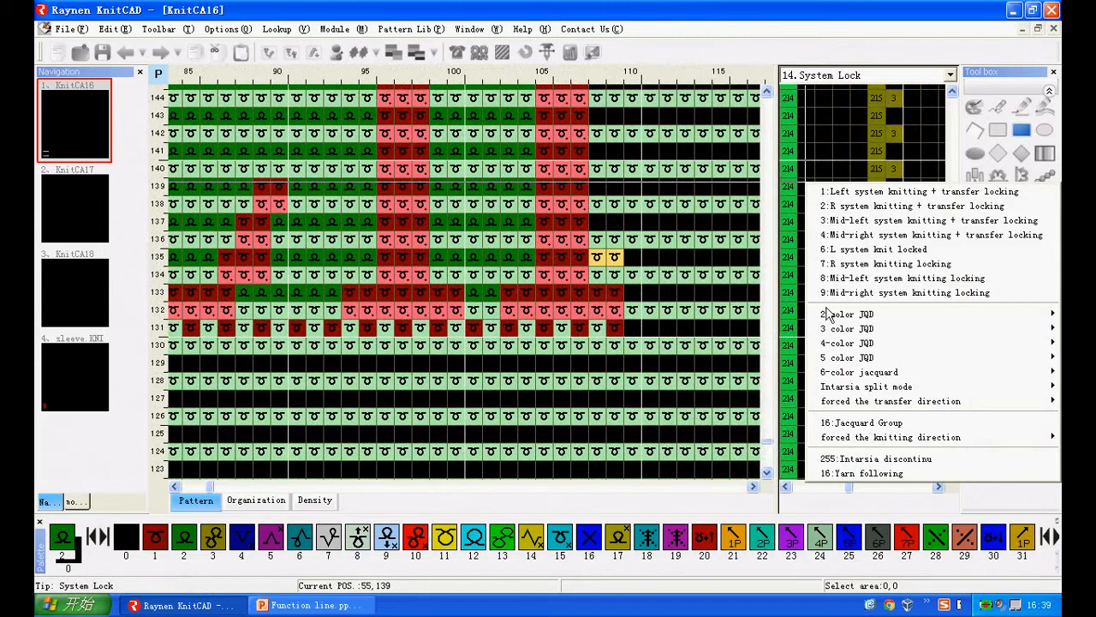
{"action": "mouse_move", "coordinate": [852, 393]}
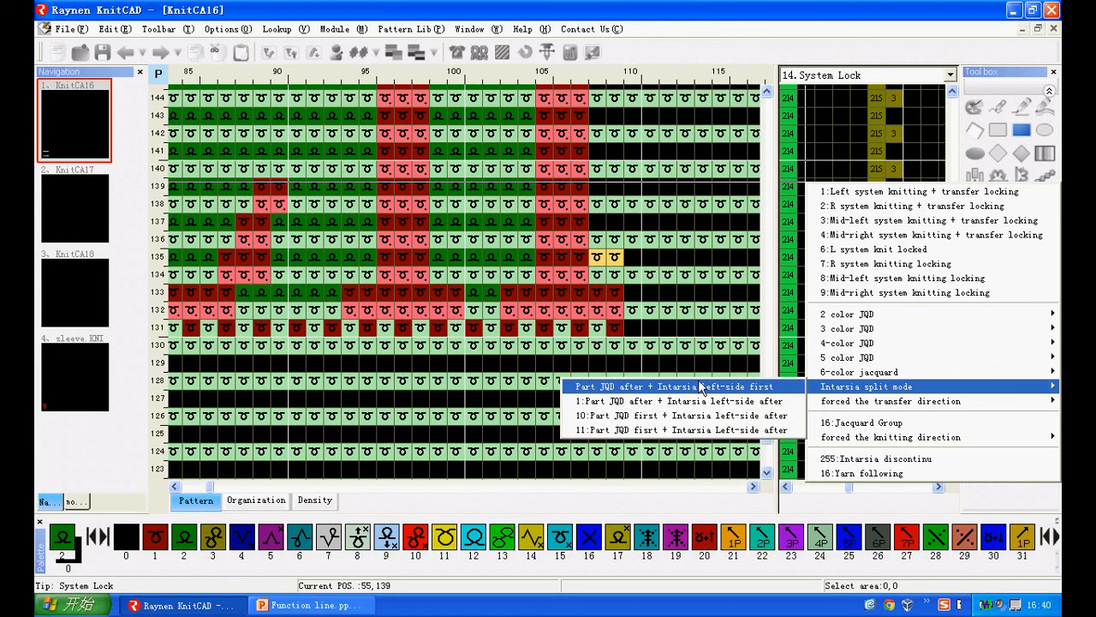
{"action": "left_click", "coordinate": [777, 390]}
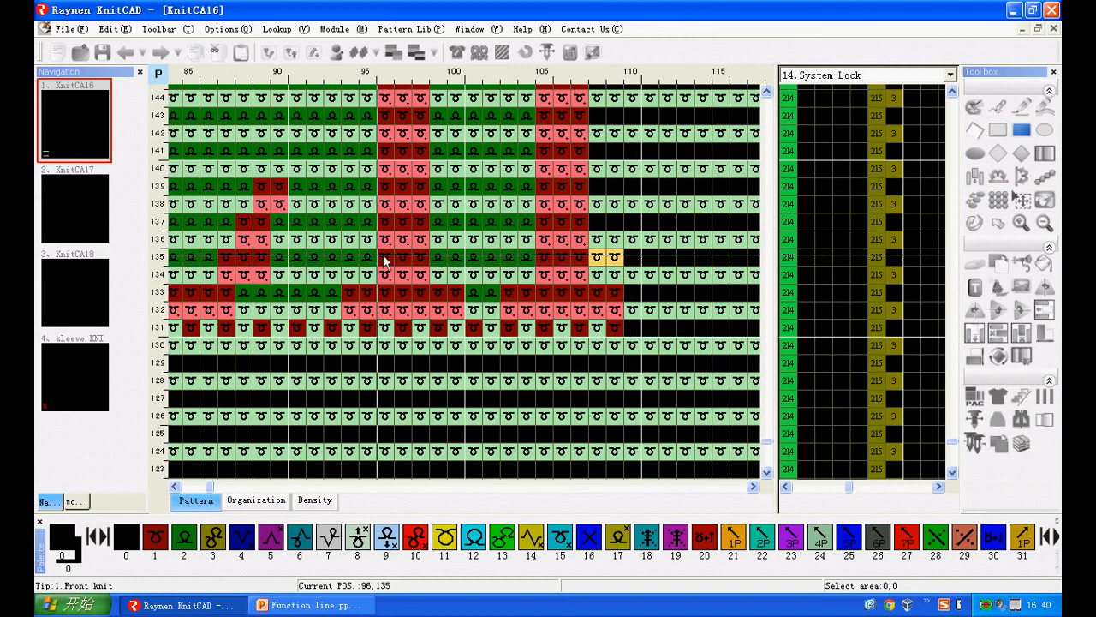
Look at the KnitCA17 pattern and inspect the compilation settings of KnitCA16 without compiling
{"action": "scroll", "coordinate": [441, 257], "scroll_direction": "down", "scroll_amount": 5}
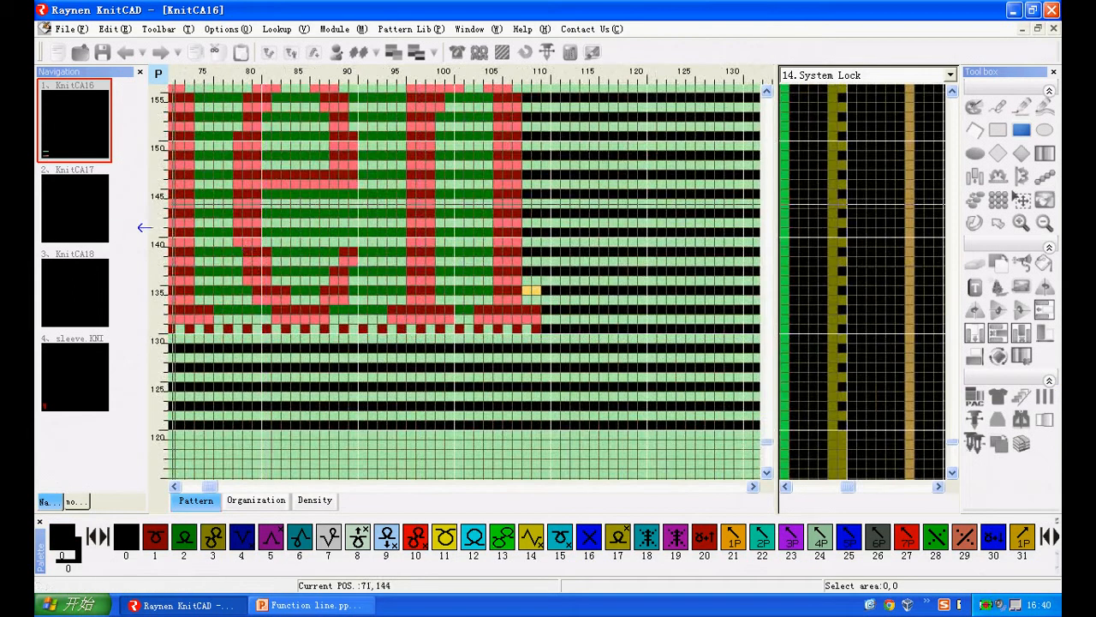
{"action": "left_click", "coordinate": [91, 209]}
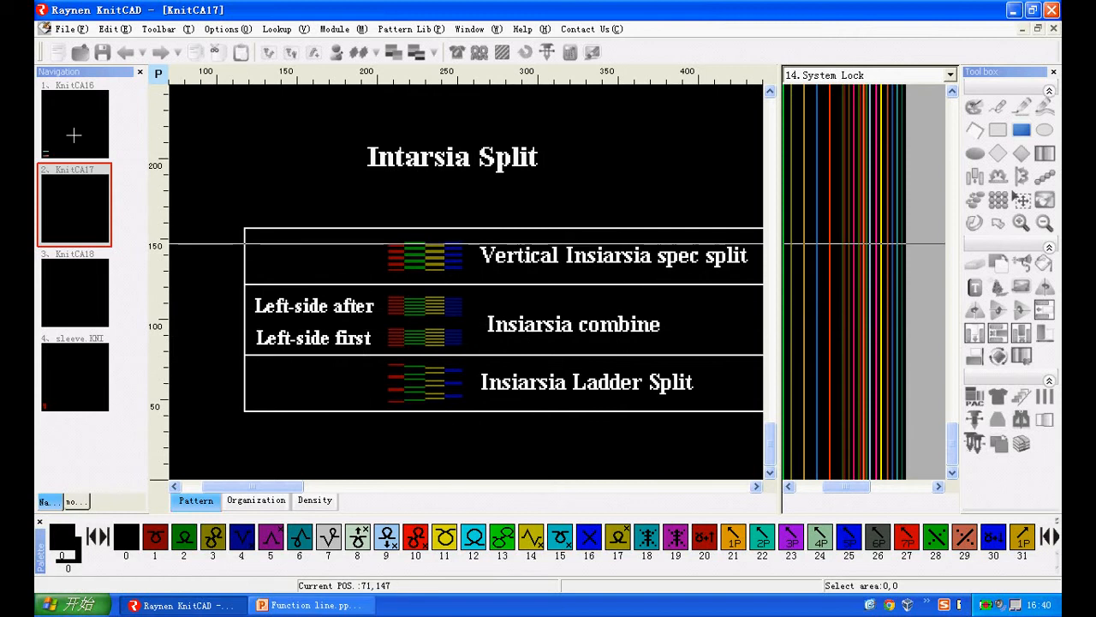
{"action": "left_click", "coordinate": [74, 127]}
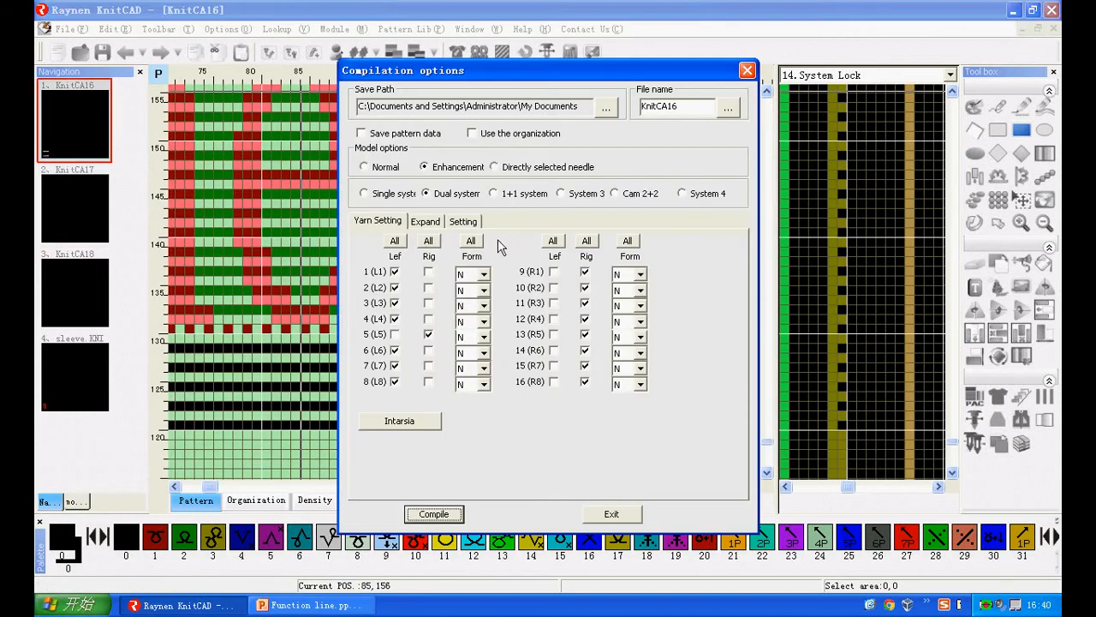
{"action": "left_click", "coordinate": [465, 223]}
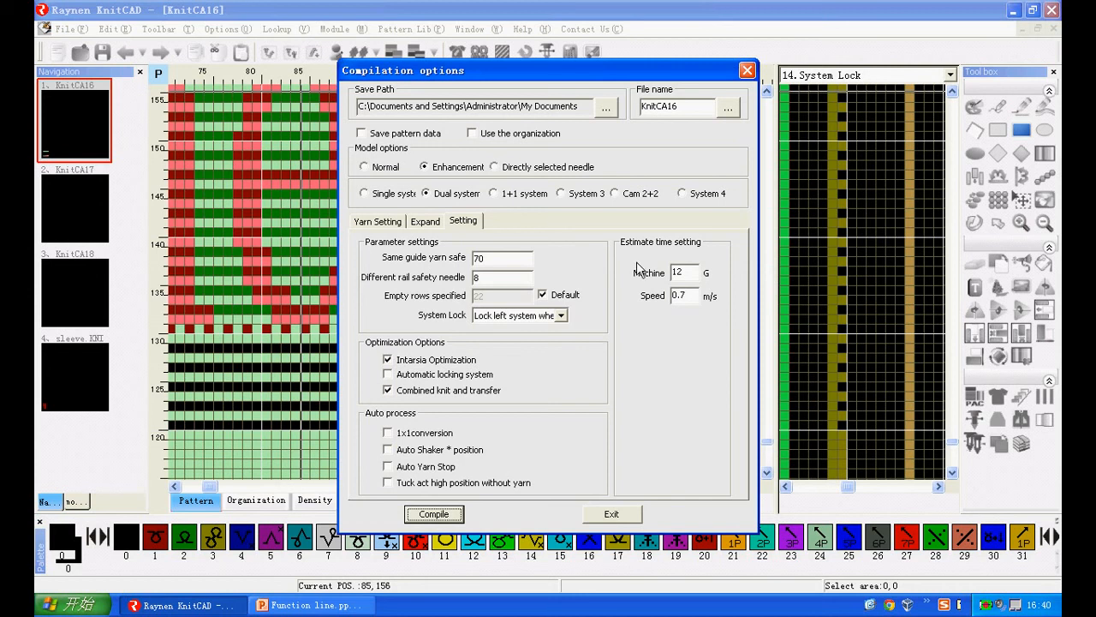
{"action": "left_click", "coordinate": [748, 70]}
Review the Intarsia Split chart in KnitCA17 and the Function Line 214 slide in PowerPoint, ending back in Raynen KnitCAD
{"action": "left_click", "coordinate": [75, 208]}
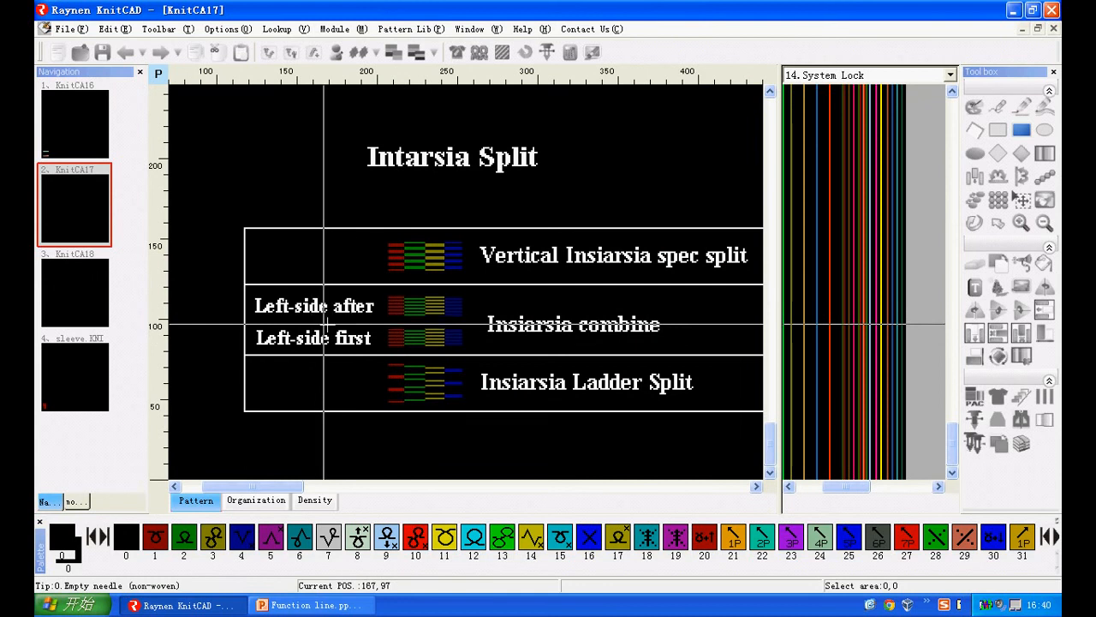
{"action": "left_click", "coordinate": [319, 606]}
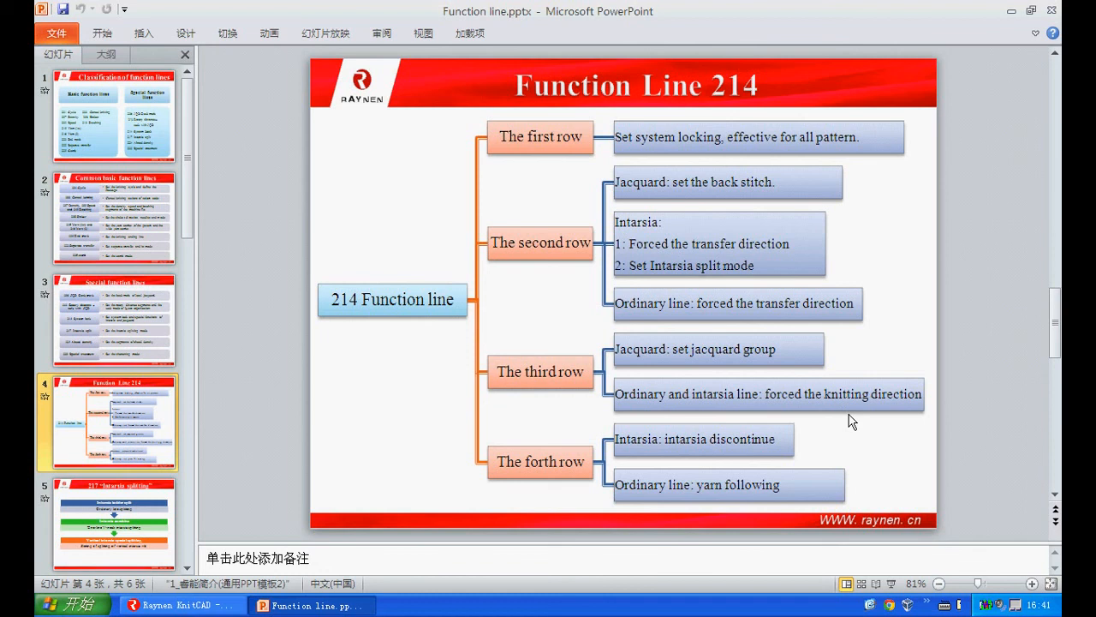
{"action": "left_click", "coordinate": [214, 606]}
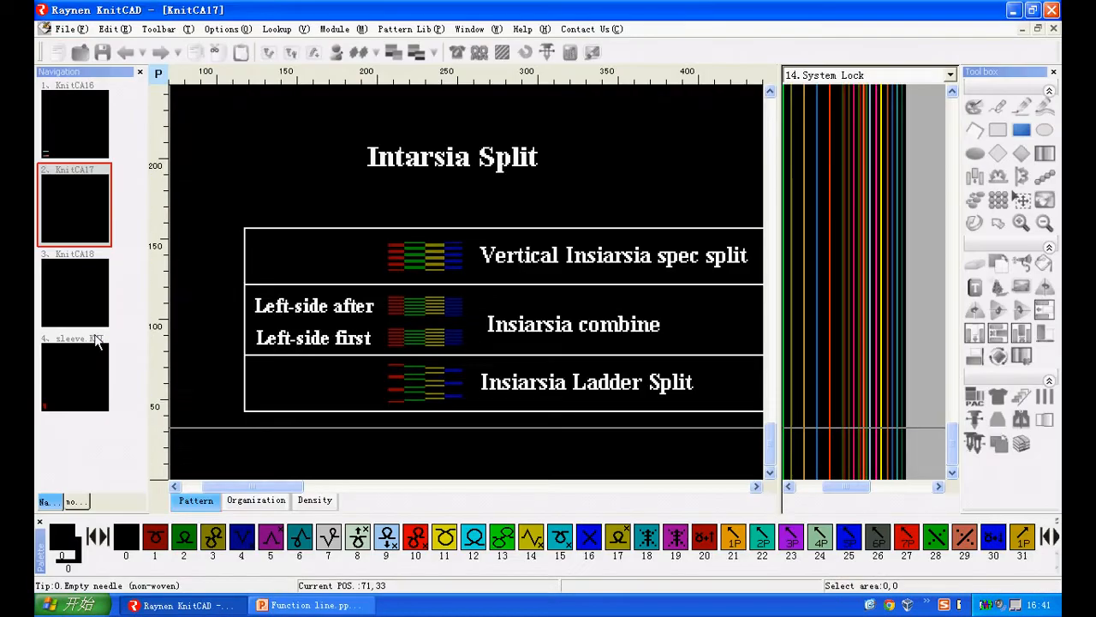
In the KnitCA18 pattern, set the forced knitting direction of row 8 in the System Lock line to 1:-->
{"action": "left_click", "coordinate": [76, 297]}
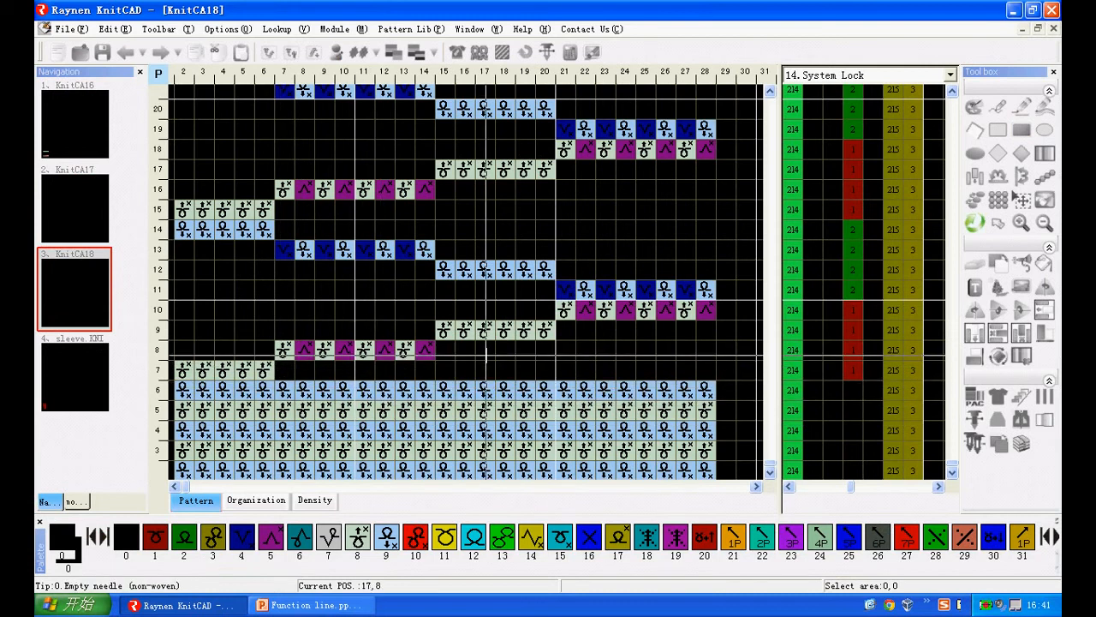
{"action": "right_click", "coordinate": [848, 347]}
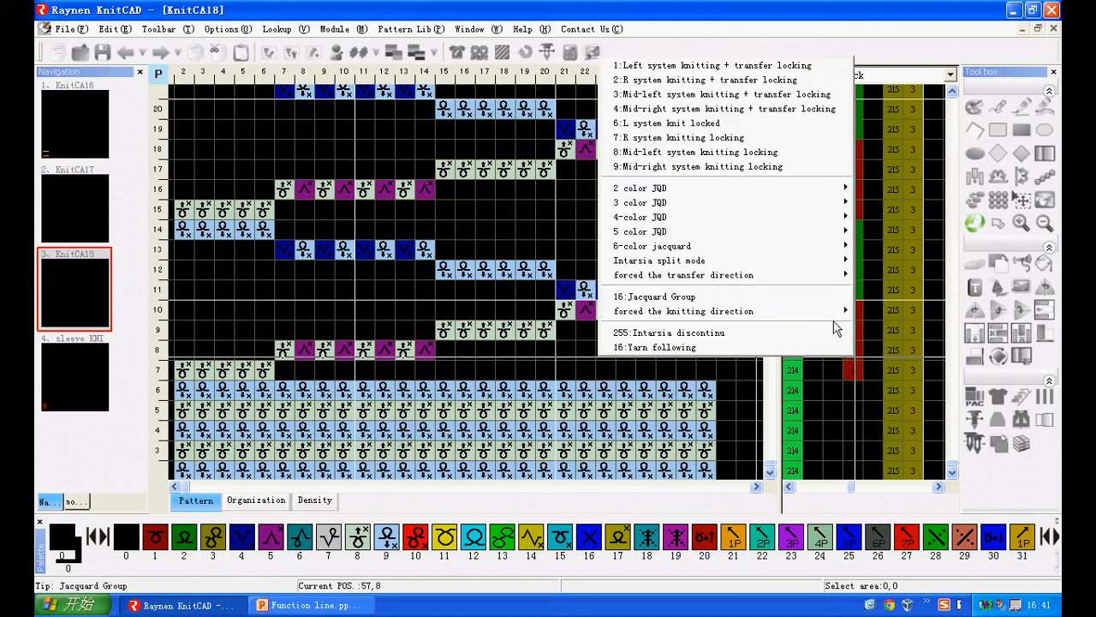
{"action": "mouse_move", "coordinate": [839, 316]}
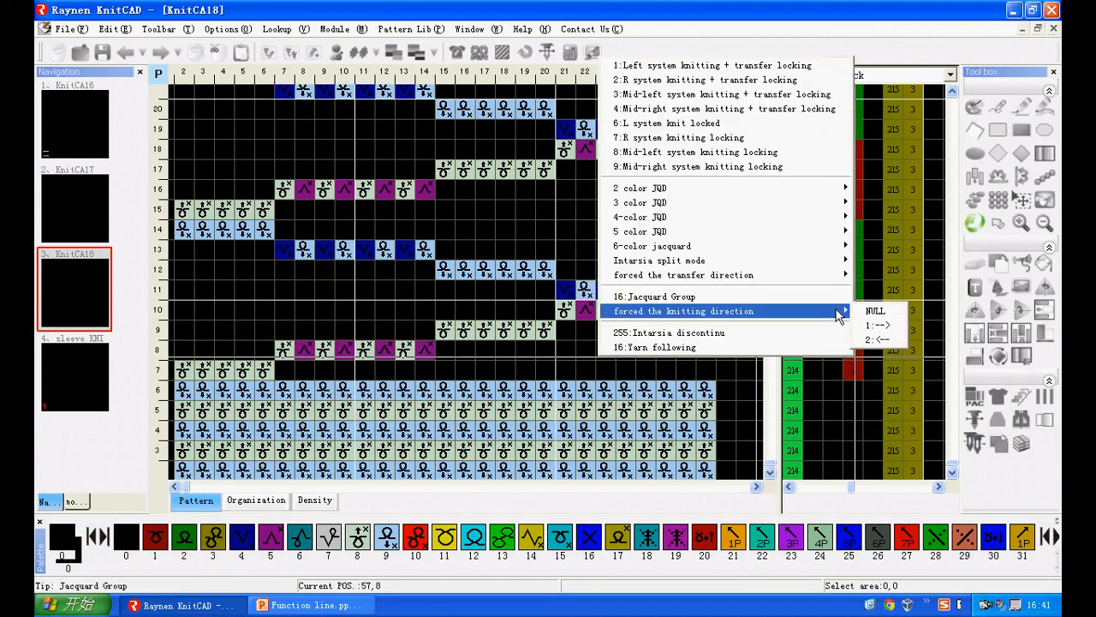
{"action": "left_click", "coordinate": [882, 327]}
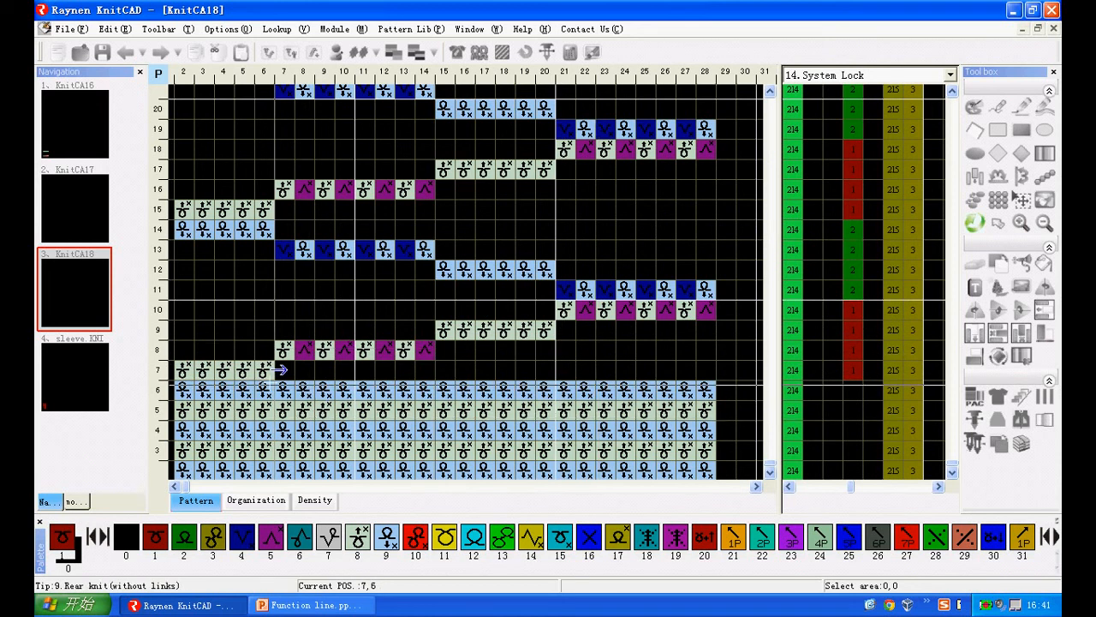
{"action": "scroll", "coordinate": [283, 386], "scroll_direction": "down", "scroll_amount": 1}
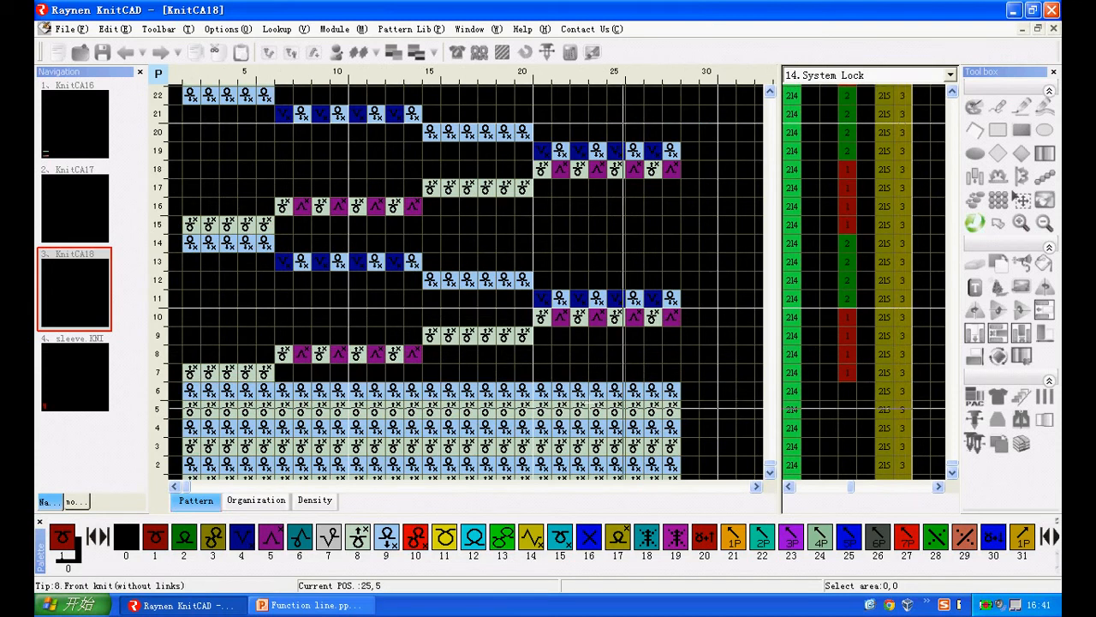
{"action": "scroll", "coordinate": [356, 364], "scroll_direction": "up", "scroll_amount": 1}
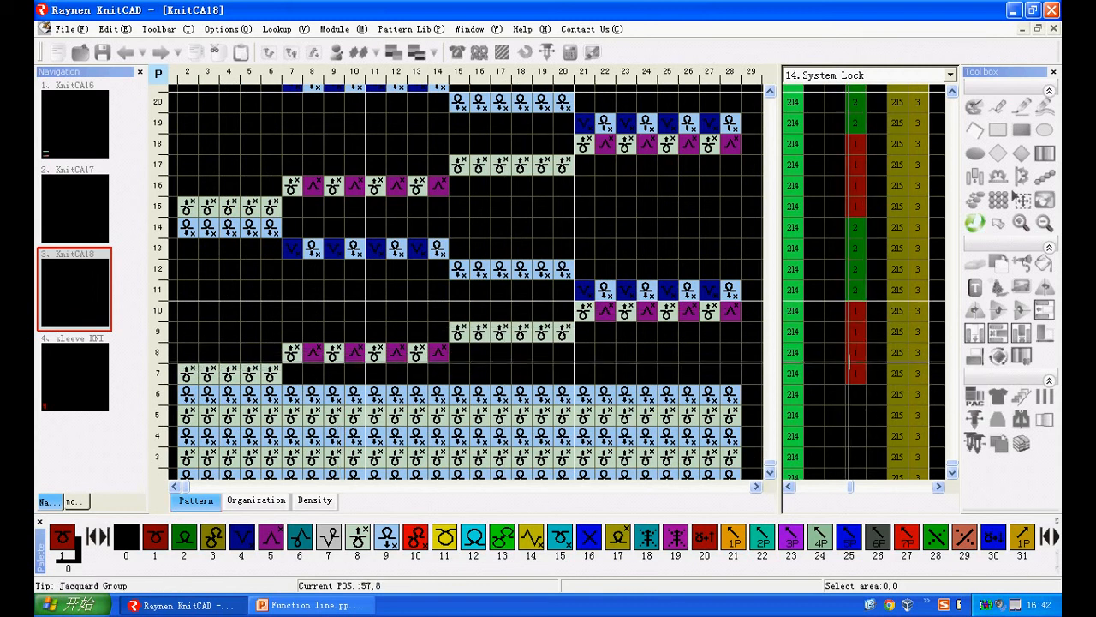
Compile KnitCA18, load the decompiled pattern KnitCA18_DE.KNI and check its knitting rows
{"action": "left_click", "coordinate": [503, 53]}
{"action": "left_click", "coordinate": [434, 515]}
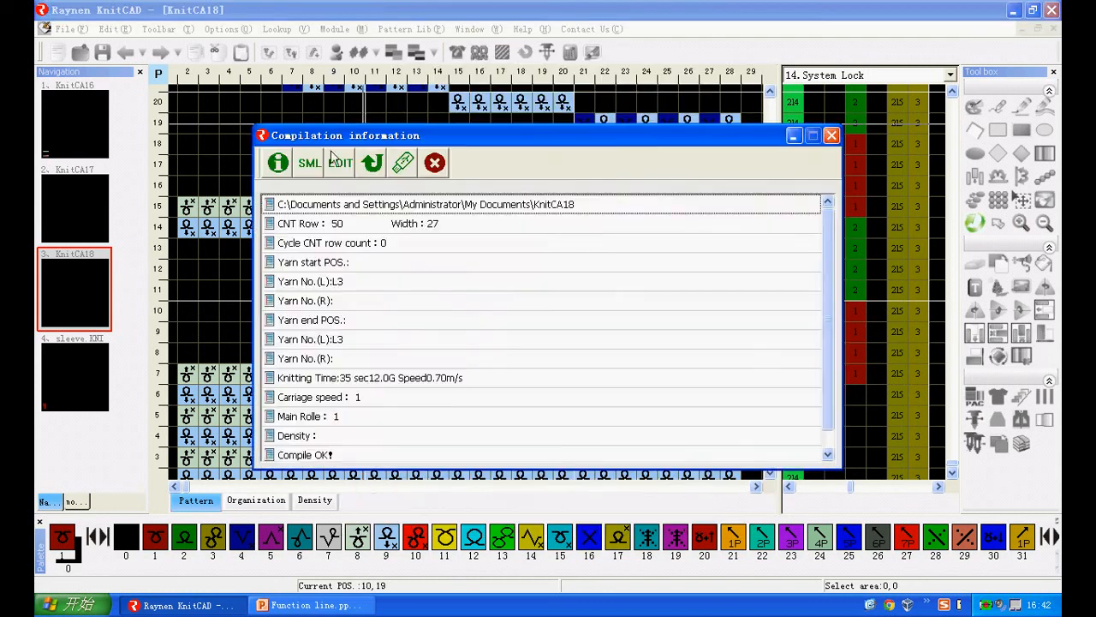
{"action": "left_click", "coordinate": [372, 163]}
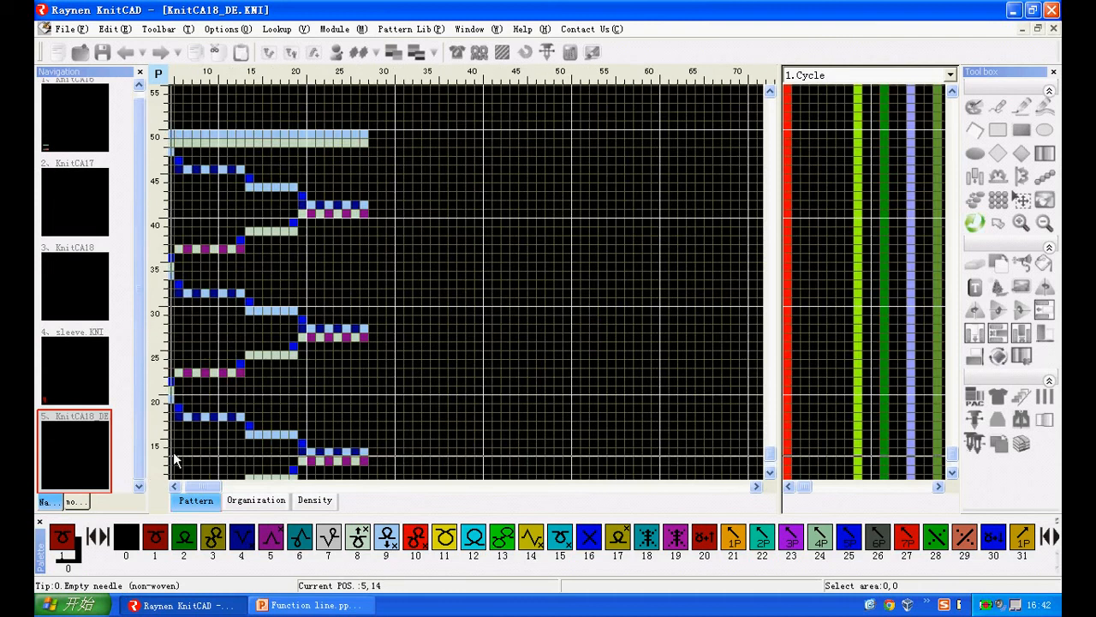
{"action": "scroll", "coordinate": [175, 431], "scroll_direction": "up", "scroll_amount": 5}
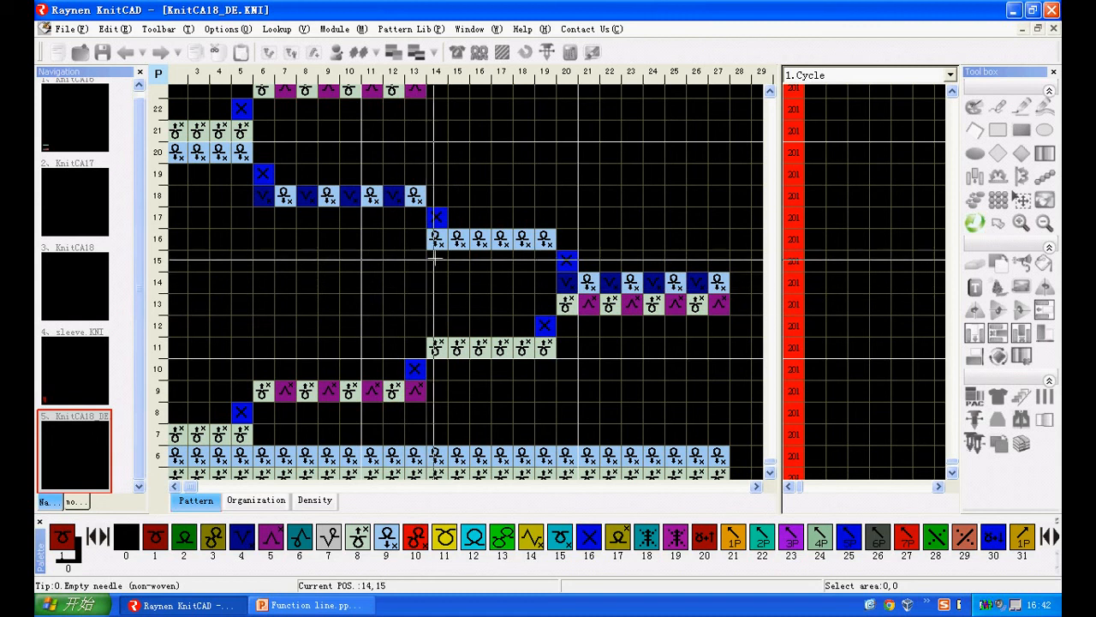
{"action": "scroll", "coordinate": [437, 242], "scroll_direction": "down", "scroll_amount": 2}
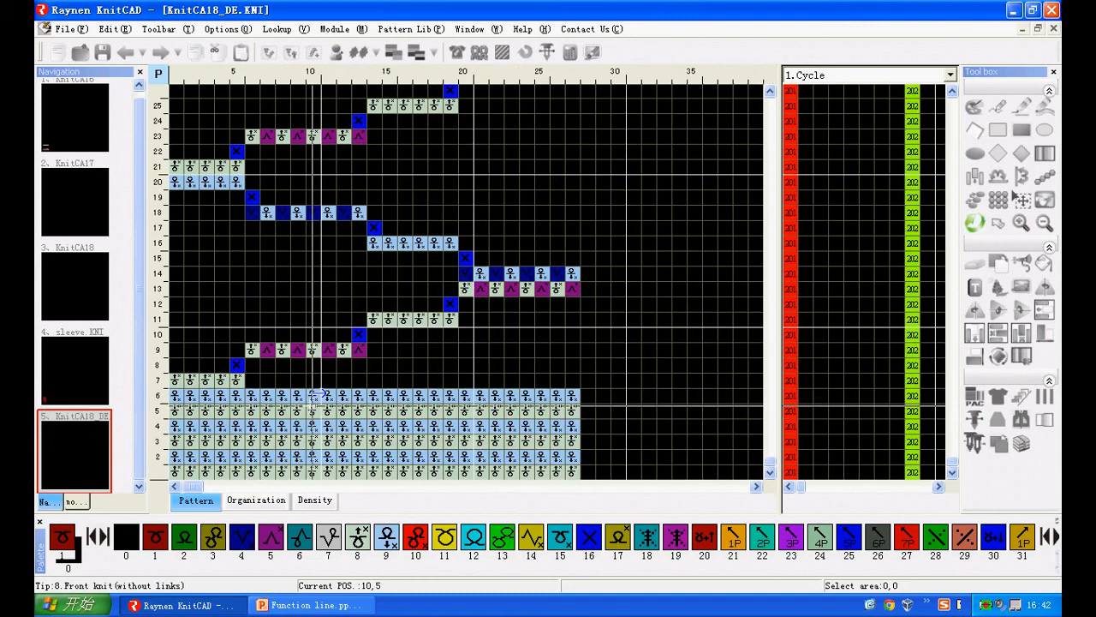
Check the Function Line 214 slide in PowerPoint, and open the sleeve.KNI pattern in Raynen KnitCAD
{"action": "left_click", "coordinate": [319, 605]}
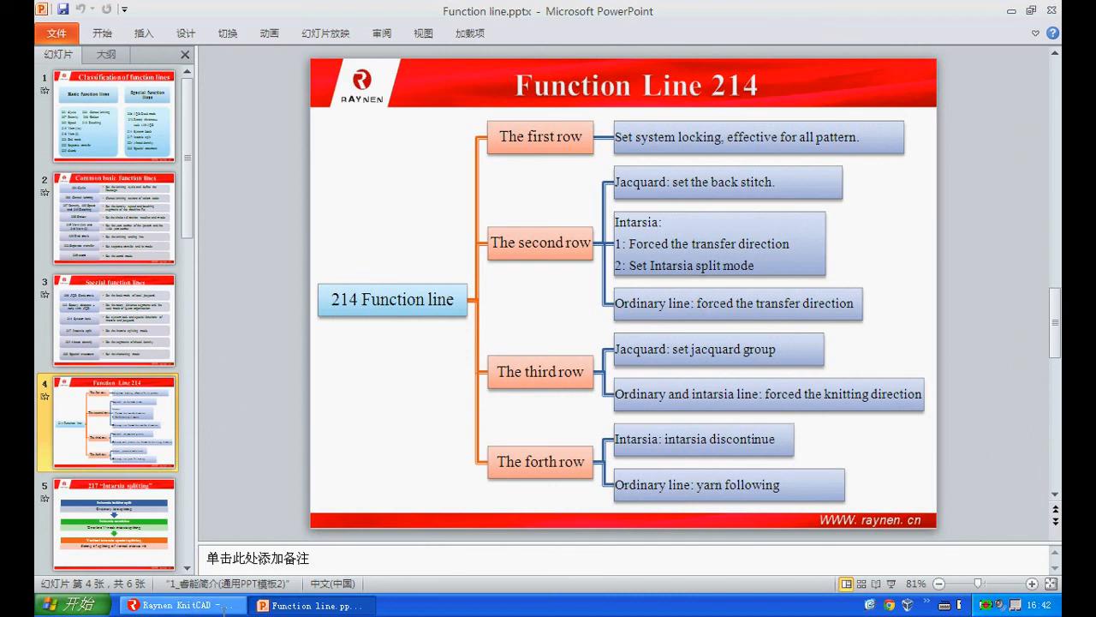
{"action": "left_click", "coordinate": [179, 605]}
{"action": "left_click", "coordinate": [74, 364]}
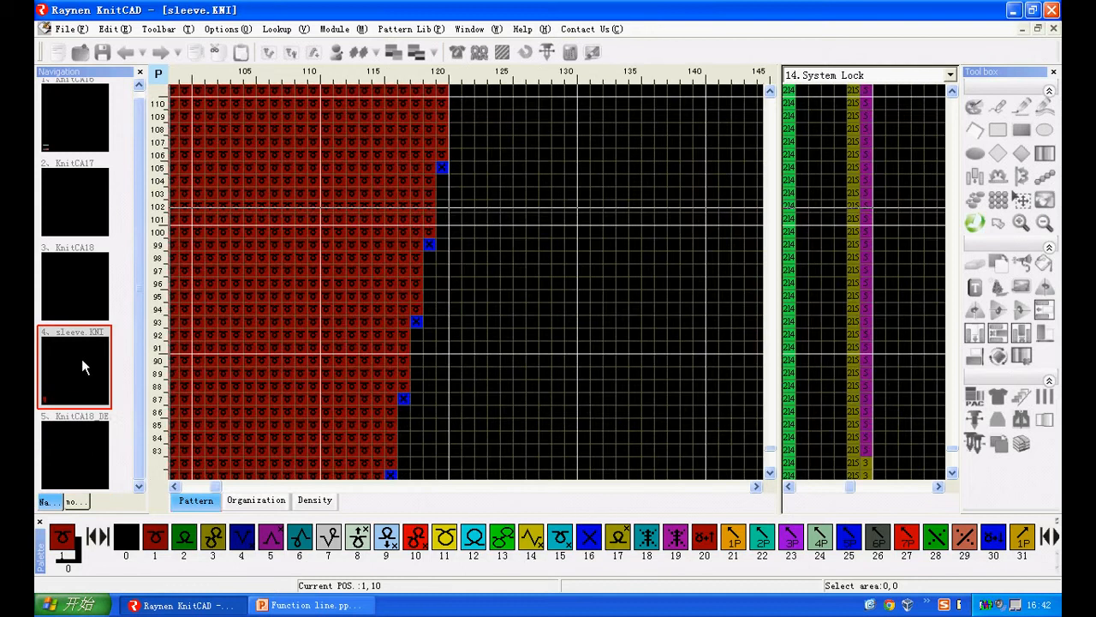
Examine the yarn change in function line 215 around row 180 of the sleeve pattern
{"action": "scroll", "coordinate": [393, 279], "scroll_direction": "up", "scroll_amount": 2}
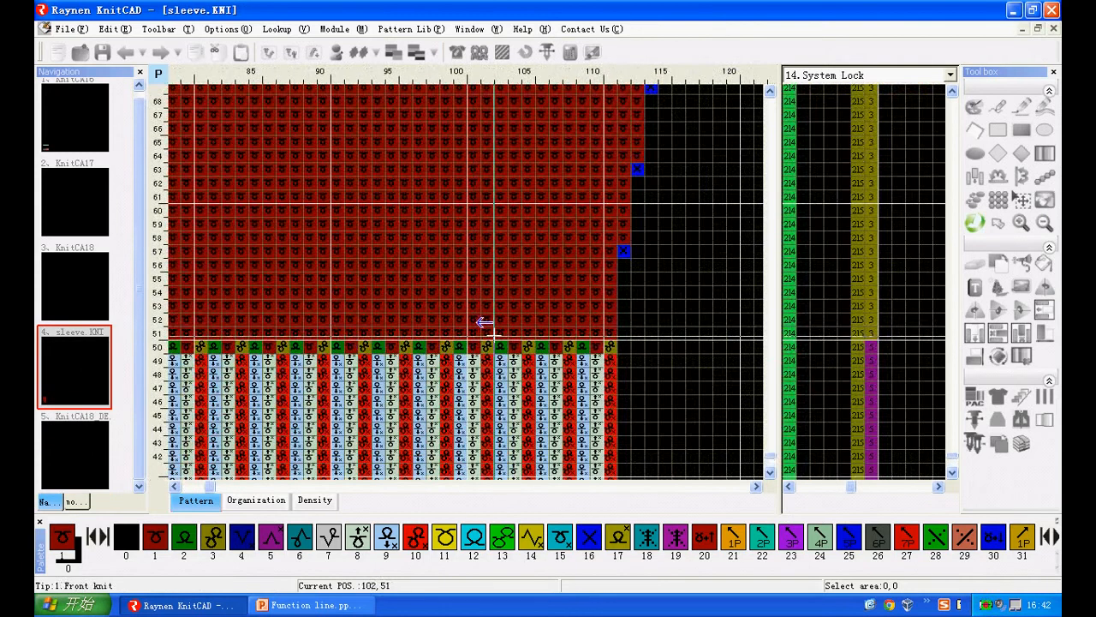
{"action": "scroll", "coordinate": [480, 375], "scroll_direction": "down", "scroll_amount": 2}
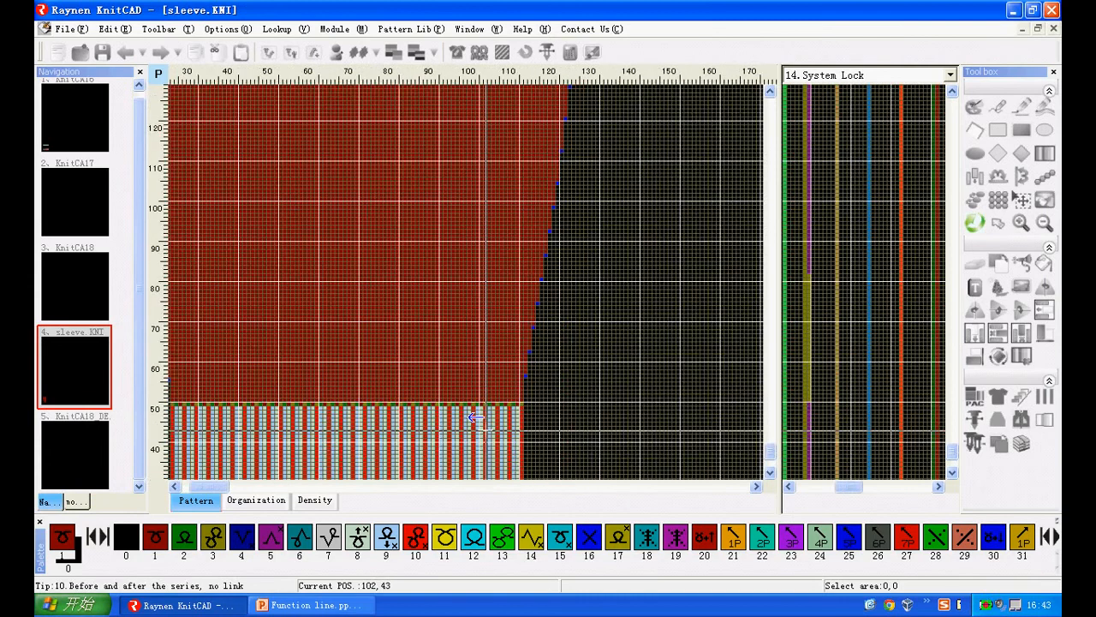
{"action": "scroll", "coordinate": [496, 128], "scroll_direction": "up", "scroll_amount": 2}
{"action": "scroll", "coordinate": [523, 162], "scroll_direction": "up", "scroll_amount": 7}
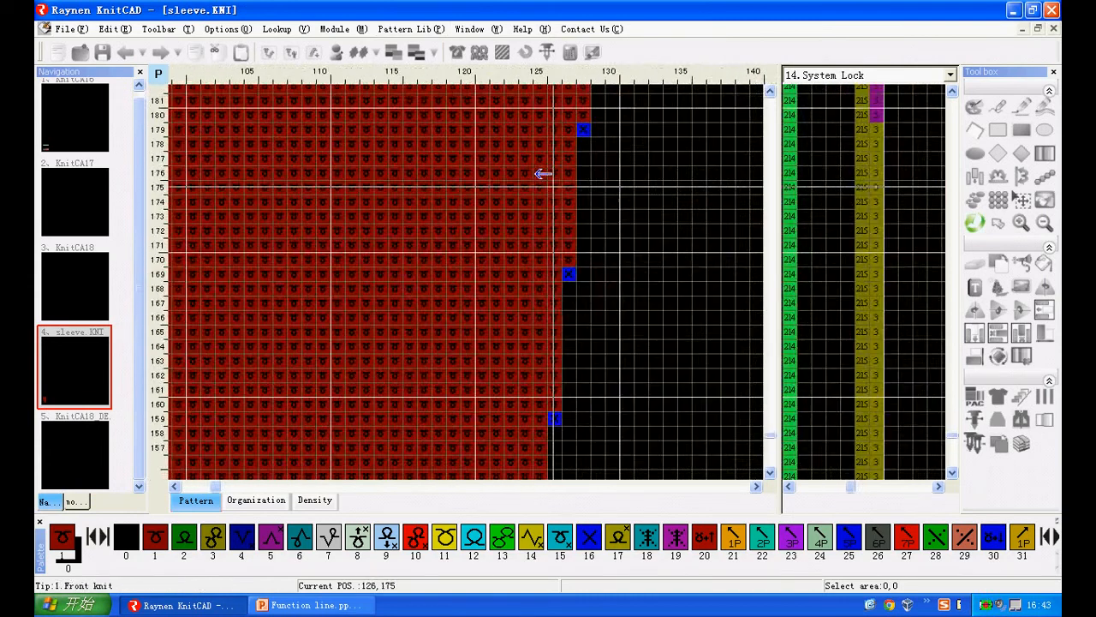
{"action": "scroll", "coordinate": [540, 360], "scroll_direction": "down", "scroll_amount": 10}
{"action": "scroll", "coordinate": [482, 203], "scroll_direction": "up", "scroll_amount": 3}
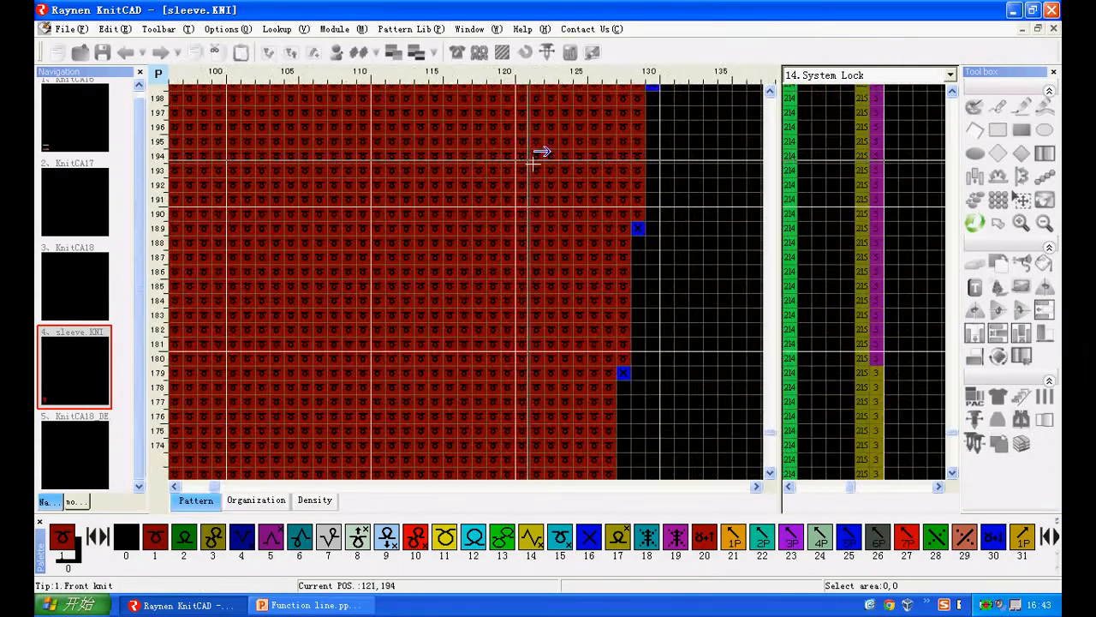
{"action": "mouse_move", "coordinate": [770, 433]}
{"action": "left_mouse_down"}
{"action": "mouse_move", "coordinate": [769, 459]}
{"action": "mouse_move", "coordinate": [770, 421]}
{"action": "mouse_move", "coordinate": [770, 437]}
{"action": "left_mouse_up"}
{"action": "scroll", "coordinate": [624, 308], "scroll_direction": "up", "scroll_amount": 3}
{"action": "scroll", "coordinate": [600, 276], "scroll_direction": "up", "scroll_amount": 1}
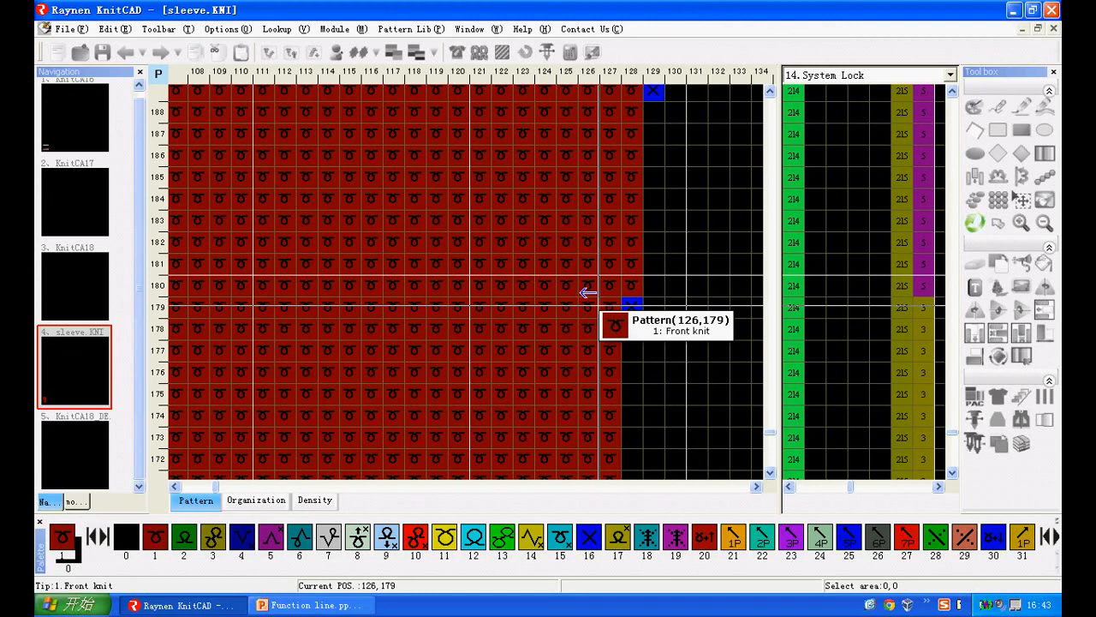
Examine both side edges of the sleeve pattern around row 180, where the yarn in function line 215 changes
{"action": "scroll", "coordinate": [619, 284], "scroll_direction": "down", "scroll_amount": 3}
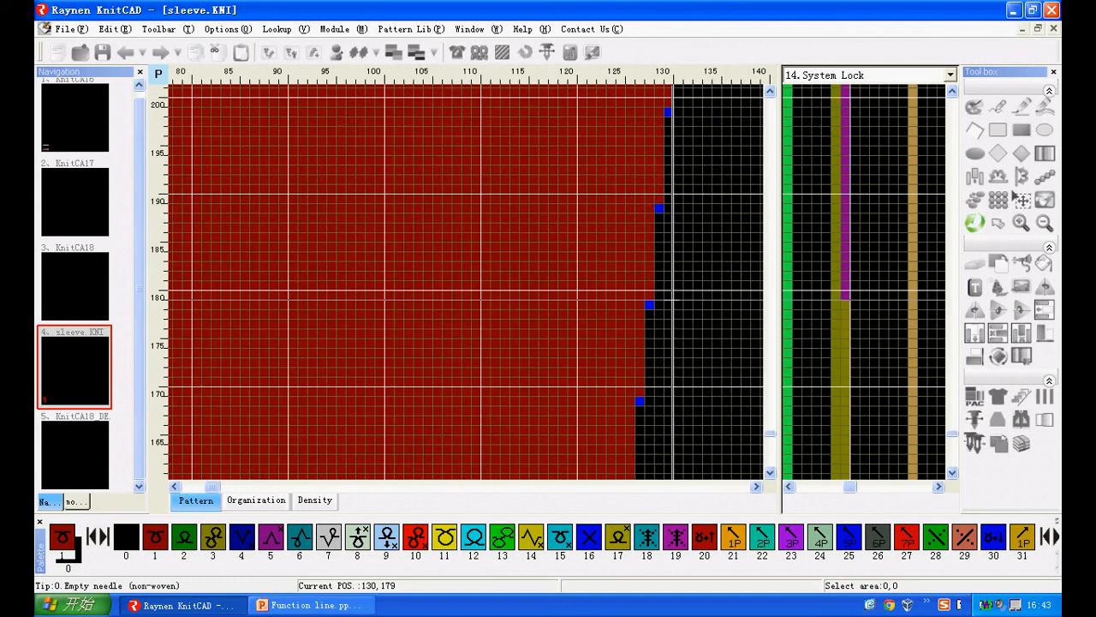
{"action": "scroll", "coordinate": [612, 305], "scroll_direction": "down", "scroll_amount": 3}
{"action": "scroll", "coordinate": [188, 300], "scroll_direction": "up", "scroll_amount": 5}
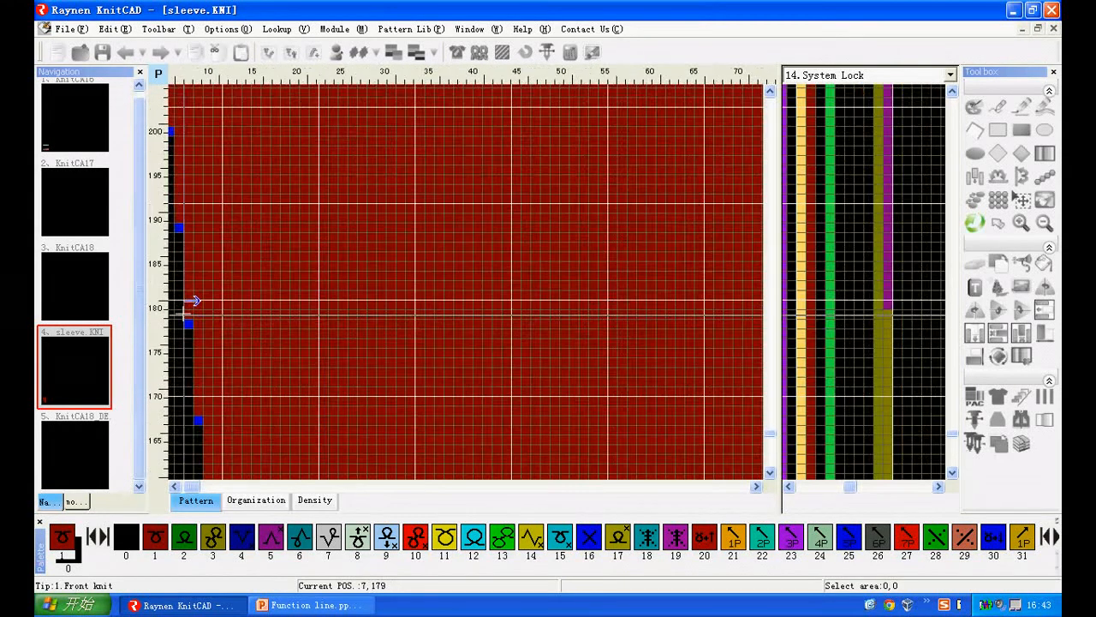
{"action": "scroll", "coordinate": [195, 298], "scroll_direction": "up", "scroll_amount": 1}
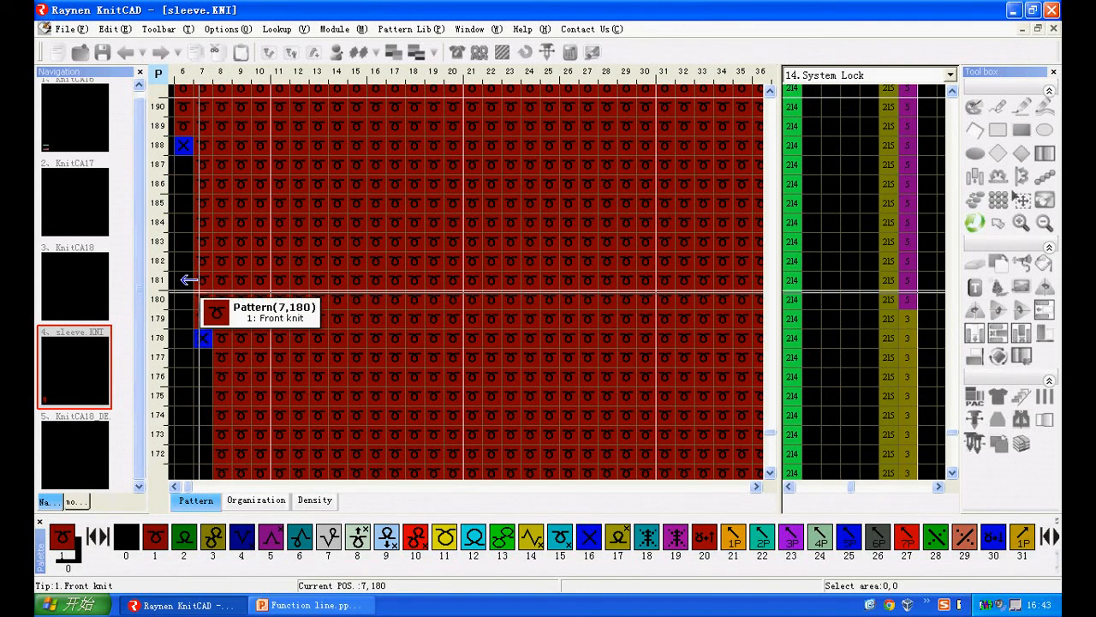
{"action": "scroll", "coordinate": [262, 185], "scroll_direction": "down", "scroll_amount": 2}
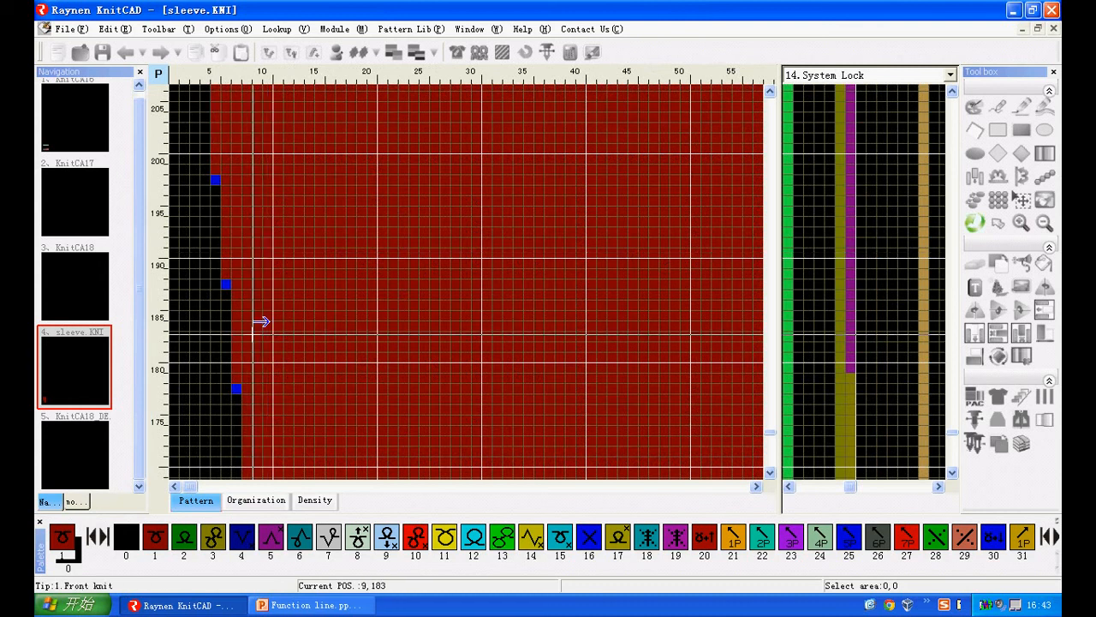
{"action": "scroll", "coordinate": [328, 454], "scroll_direction": "down", "scroll_amount": 3}
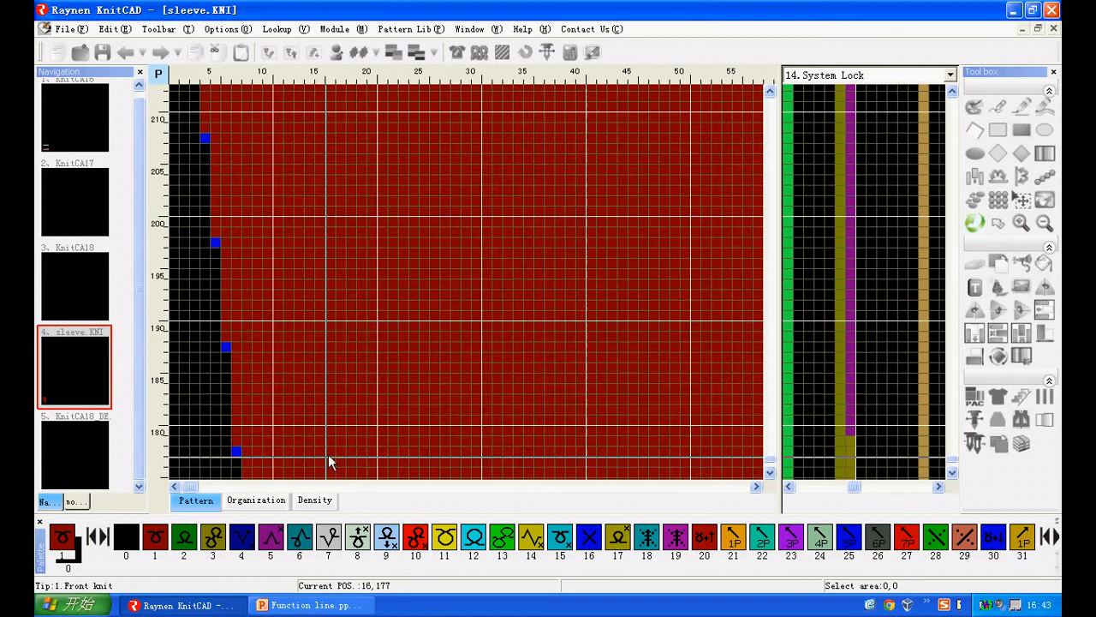
In the System Lock line of the sleeve pattern, add yarn following with value 3 at row 231
{"action": "scroll", "coordinate": [329, 448], "scroll_direction": "up", "scroll_amount": 6}
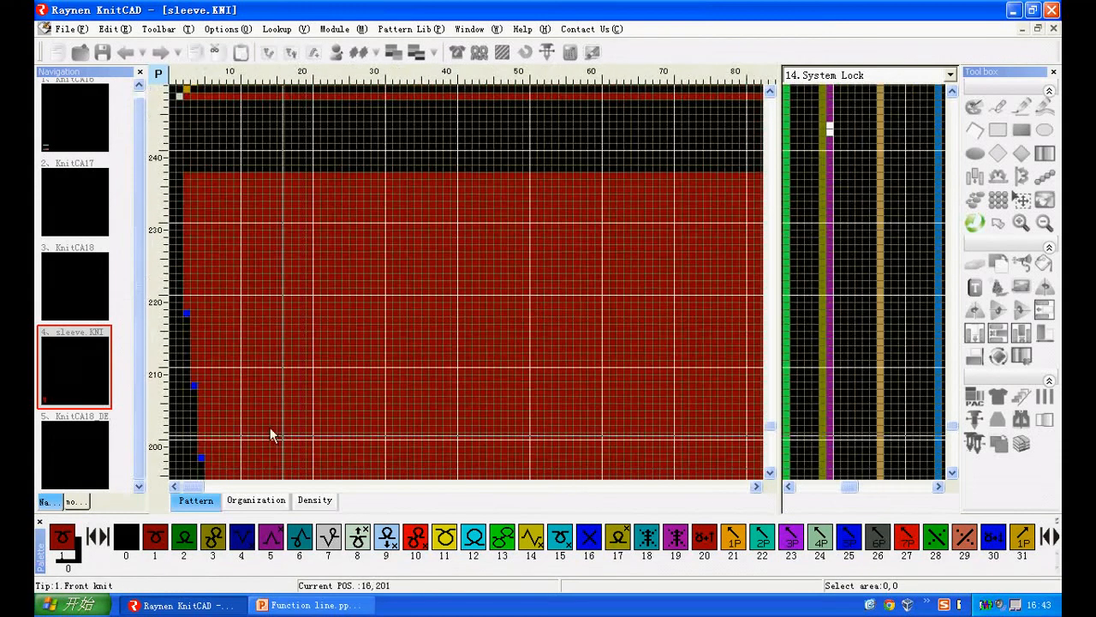
{"action": "scroll", "coordinate": [163, 233], "scroll_direction": "up", "scroll_amount": 3}
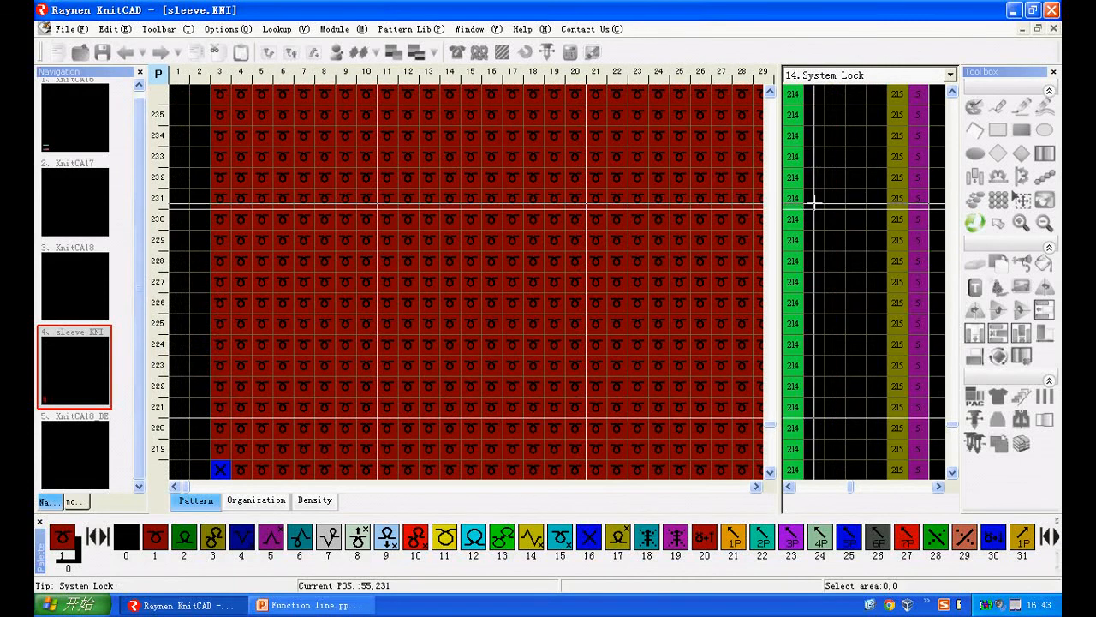
{"action": "right_click", "coordinate": [818, 207]}
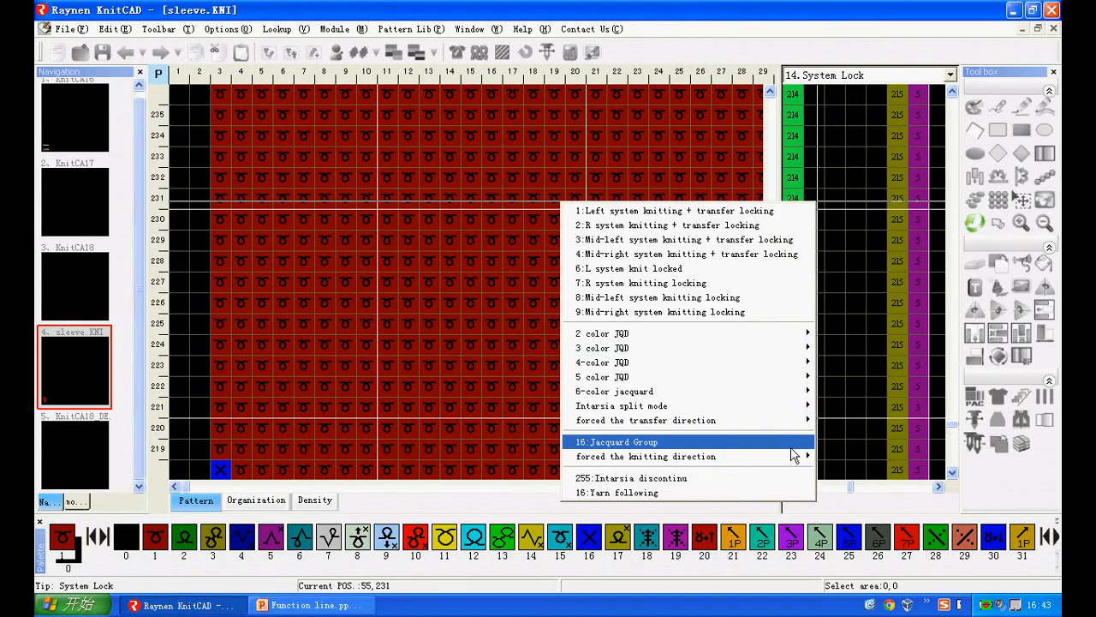
{"action": "left_click", "coordinate": [787, 492]}
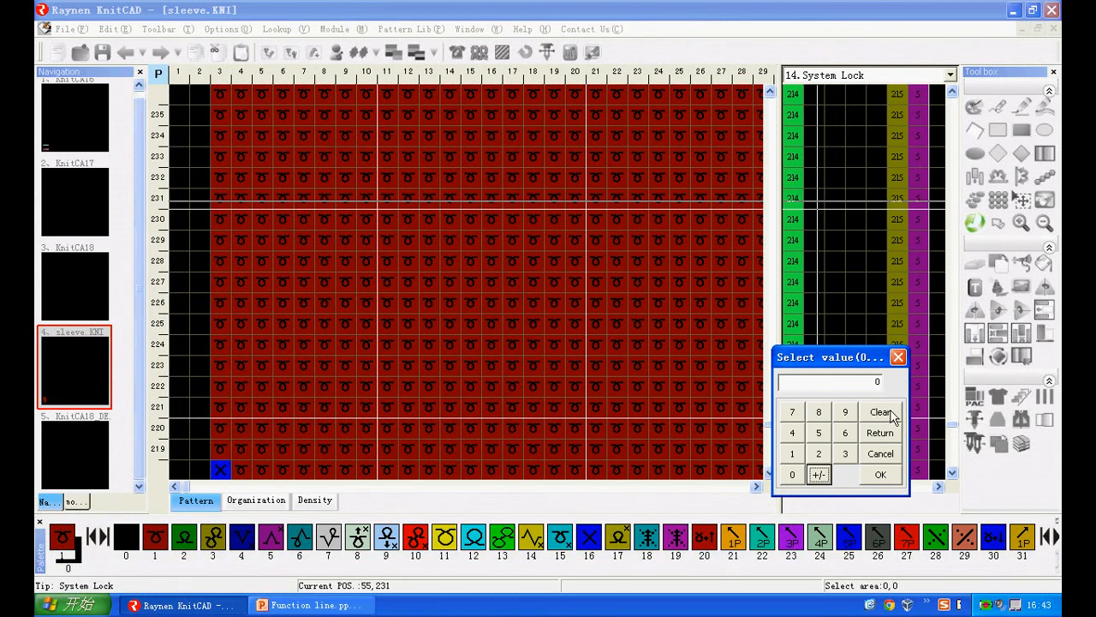
{"action": "left_click", "coordinate": [844, 454]}
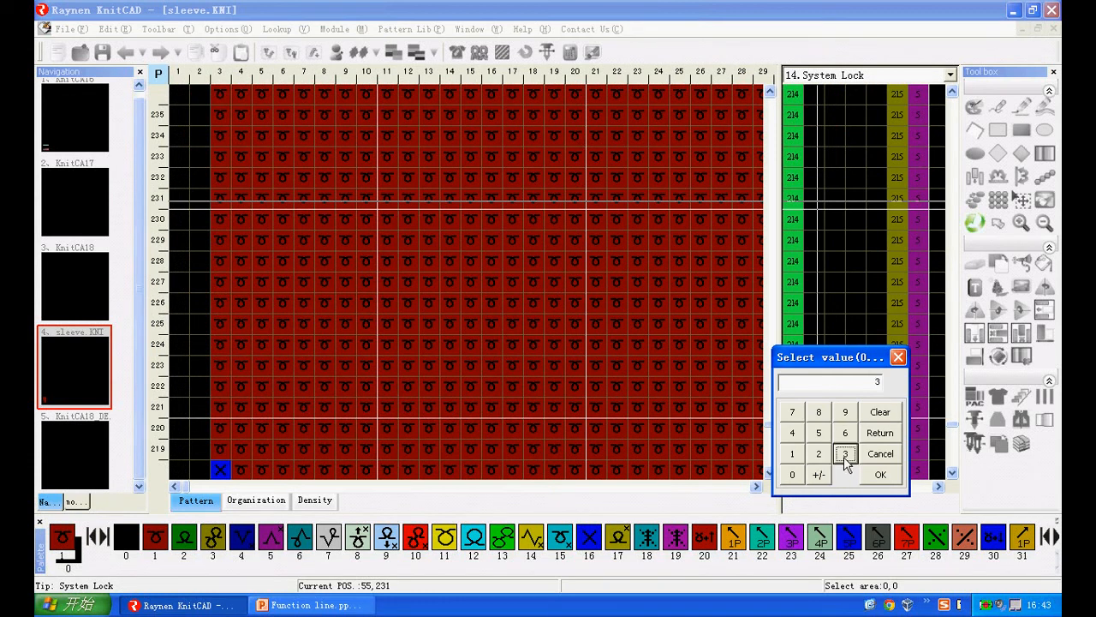
{"action": "left_click", "coordinate": [880, 476]}
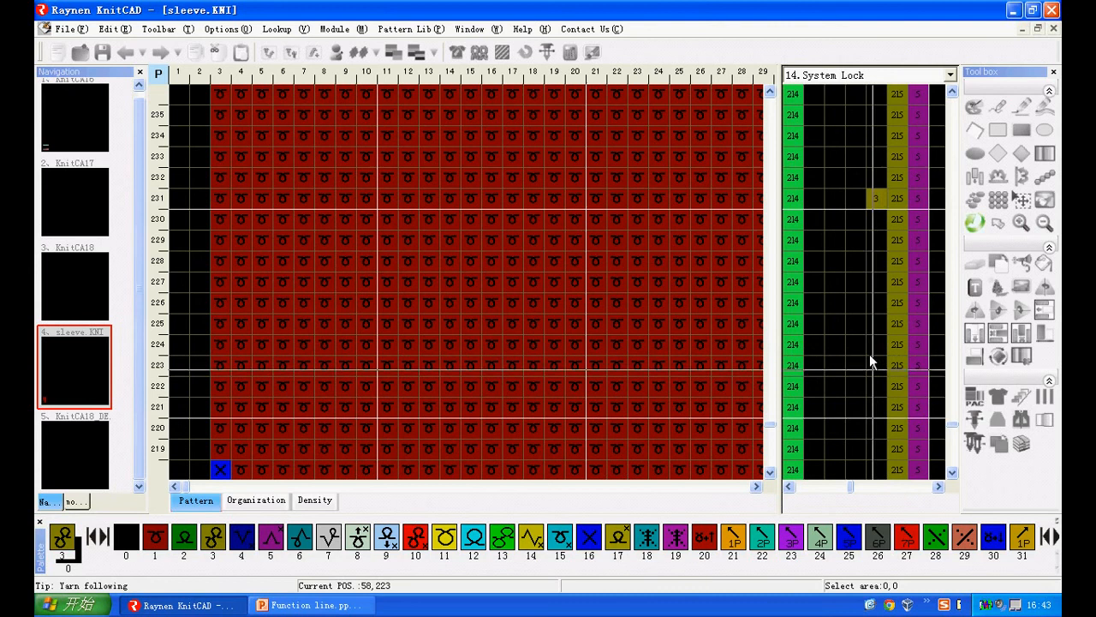
{"action": "left_click", "coordinate": [877, 198]}
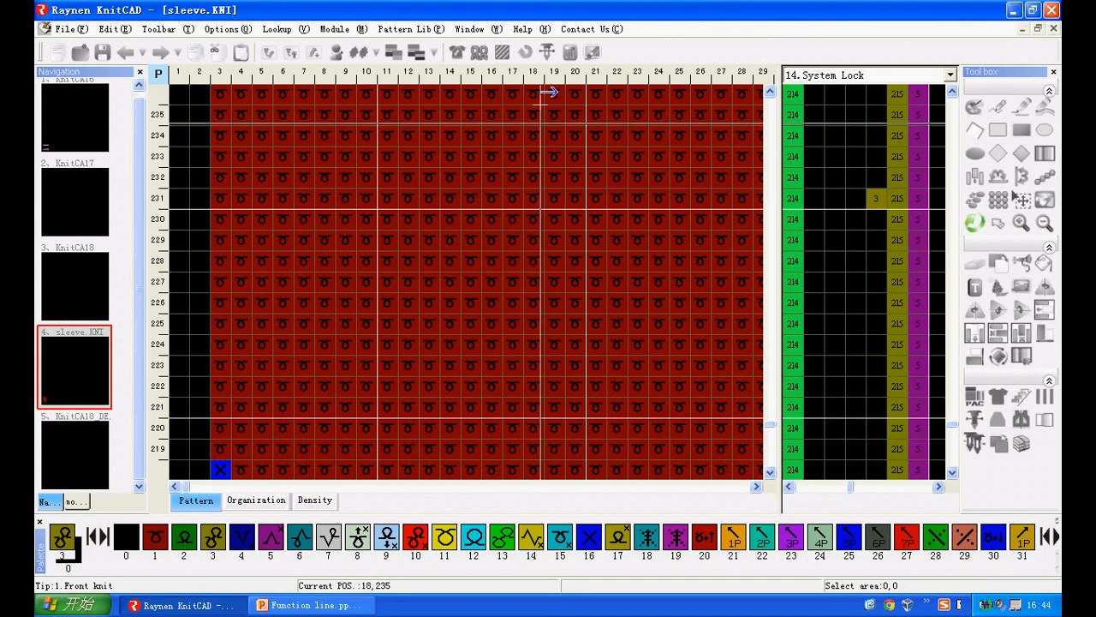
In the sleeve's compilation options, set the yarn following type of the auto process to Knitting(2)
{"action": "left_click", "coordinate": [503, 52]}
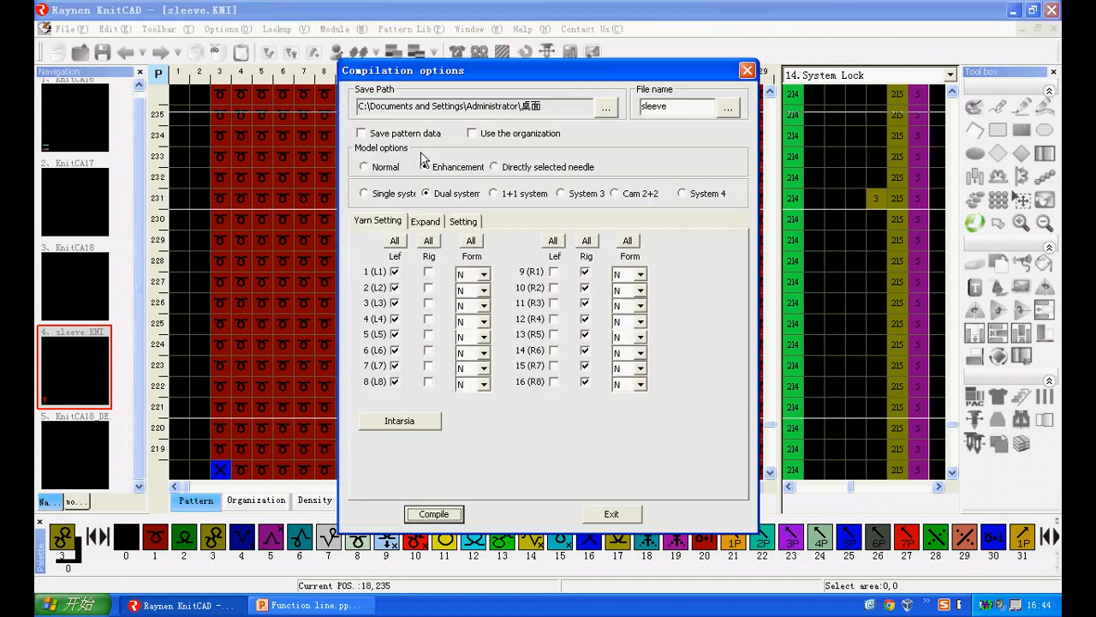
{"action": "left_click", "coordinate": [425, 222]}
{"action": "left_click", "coordinate": [418, 293]}
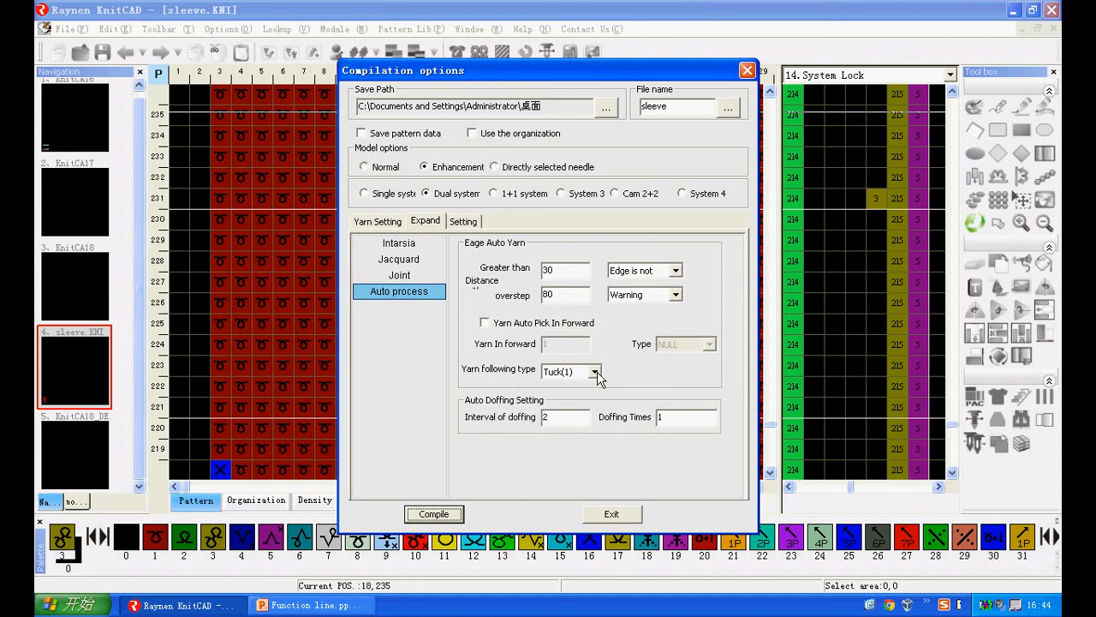
{"action": "left_click", "coordinate": [596, 371]}
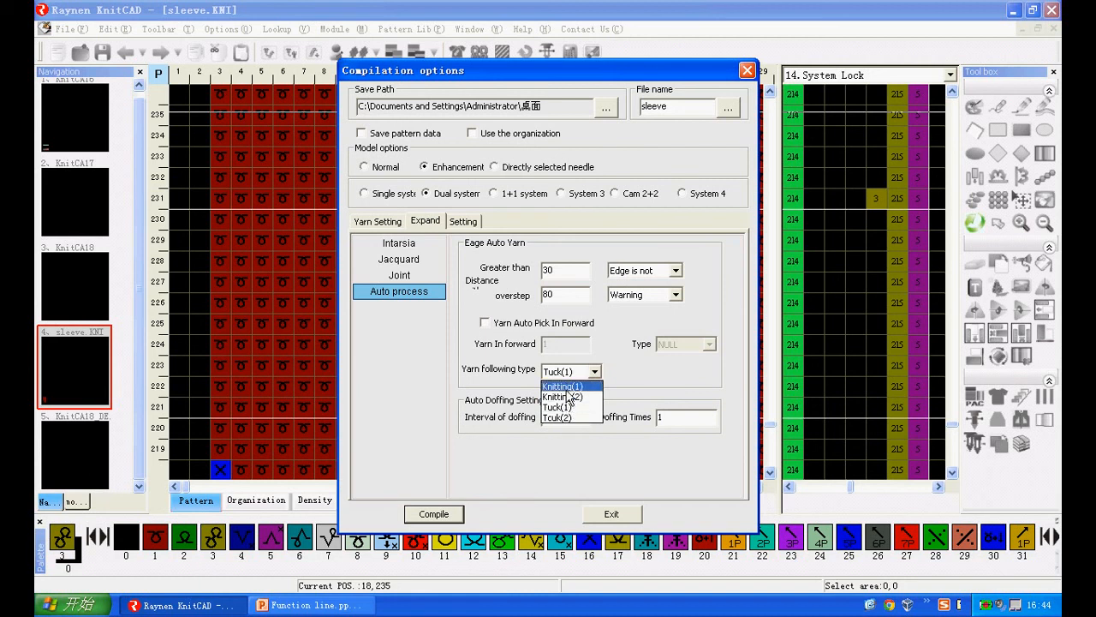
{"action": "left_click", "coordinate": [569, 397]}
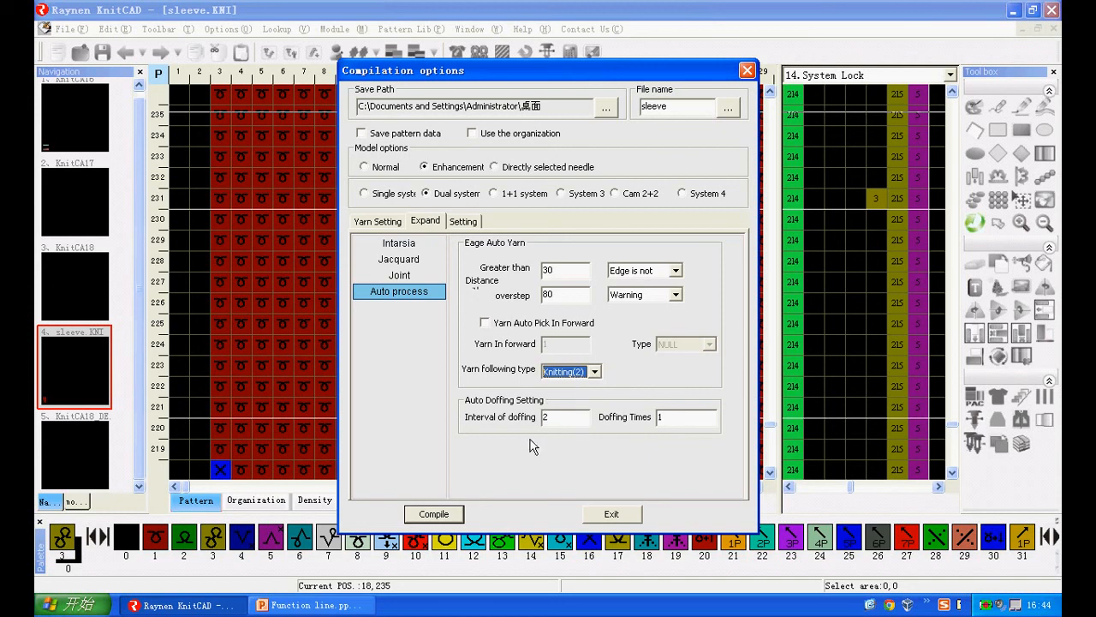
Compile the sleeve, load the decompiled pattern sleeve_DE.KNI and check the yarn following stitches around rows 240 and 241
{"action": "left_click", "coordinate": [434, 514]}
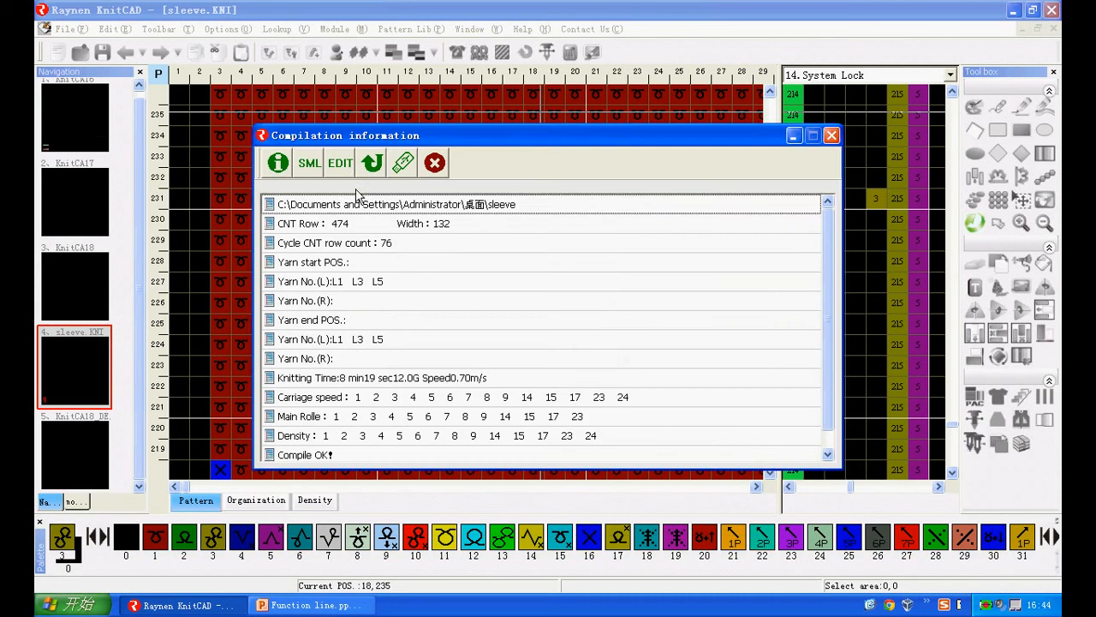
{"action": "left_click", "coordinate": [371, 164]}
{"action": "scroll", "coordinate": [317, 308], "scroll_direction": "up", "scroll_amount": 2}
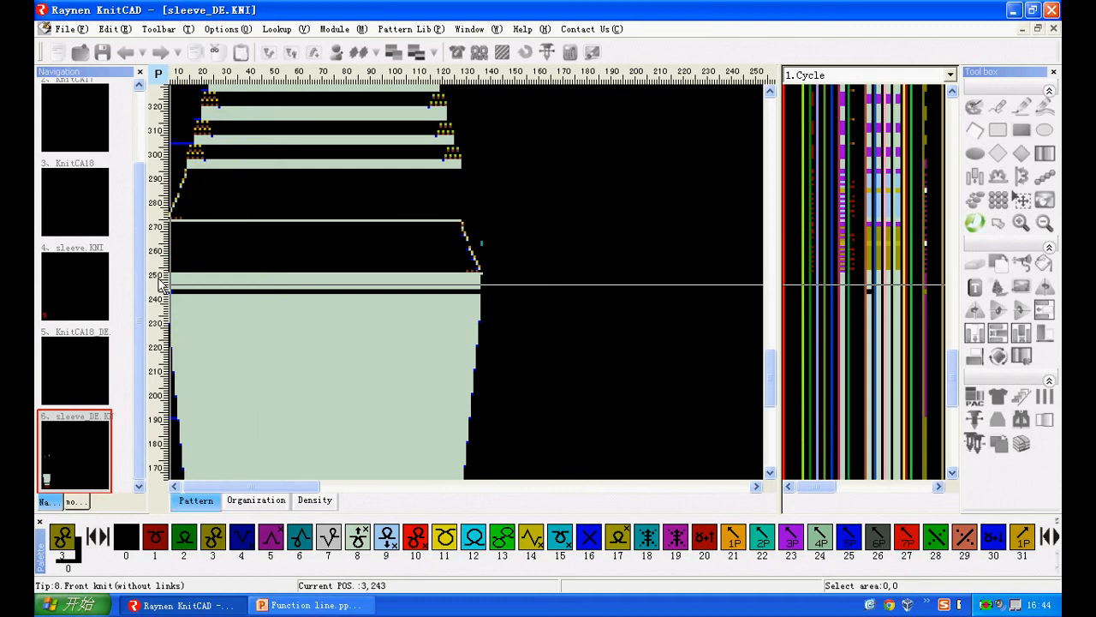
{"action": "scroll", "coordinate": [169, 347], "scroll_direction": "up", "scroll_amount": 2}
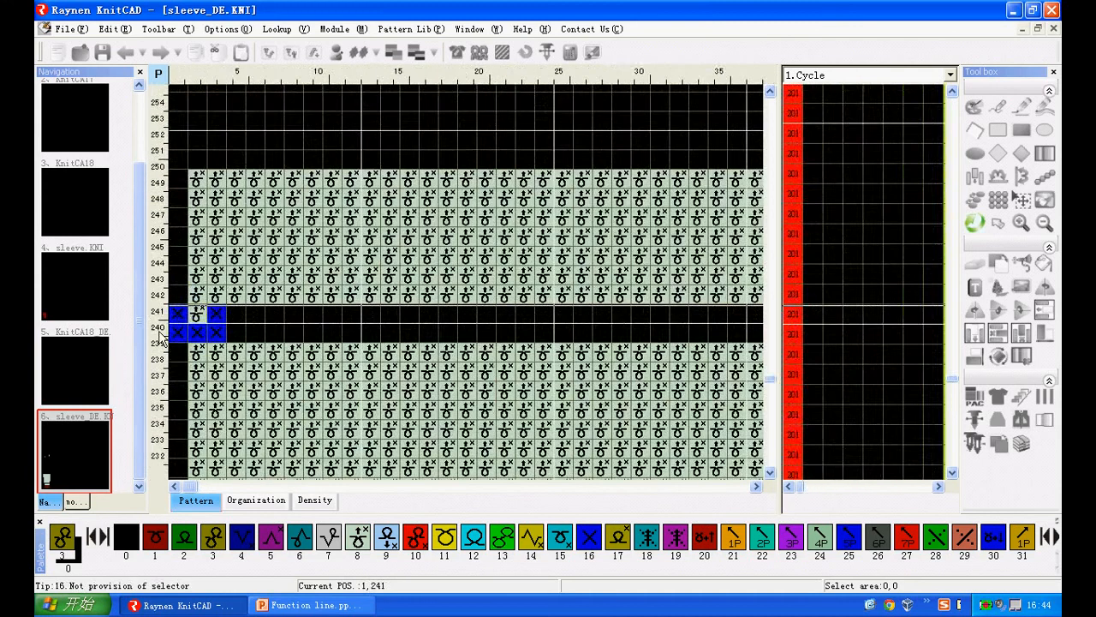